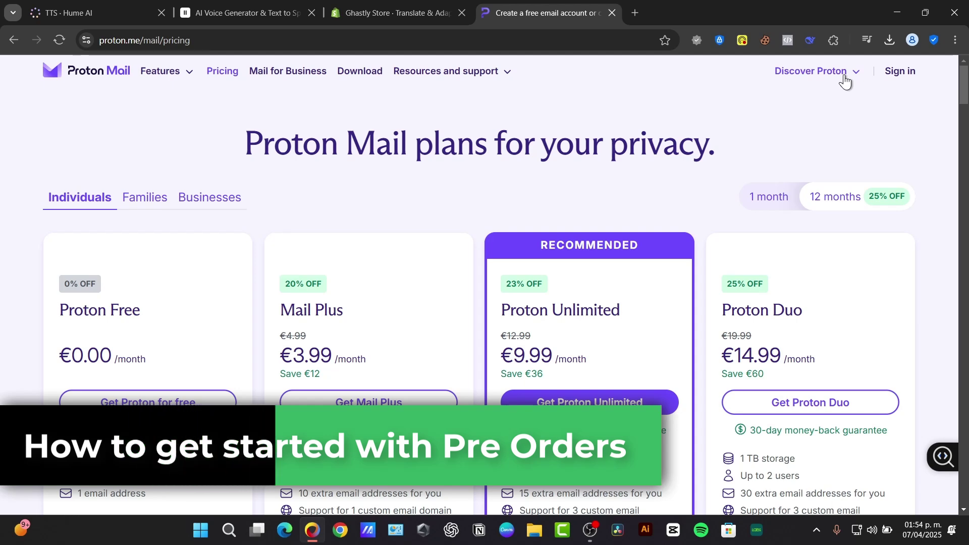
Choose the free Proton plan on the pricing page, bringing up the €1 Mail Plus offer.
scroll(756, 221, down, 3)
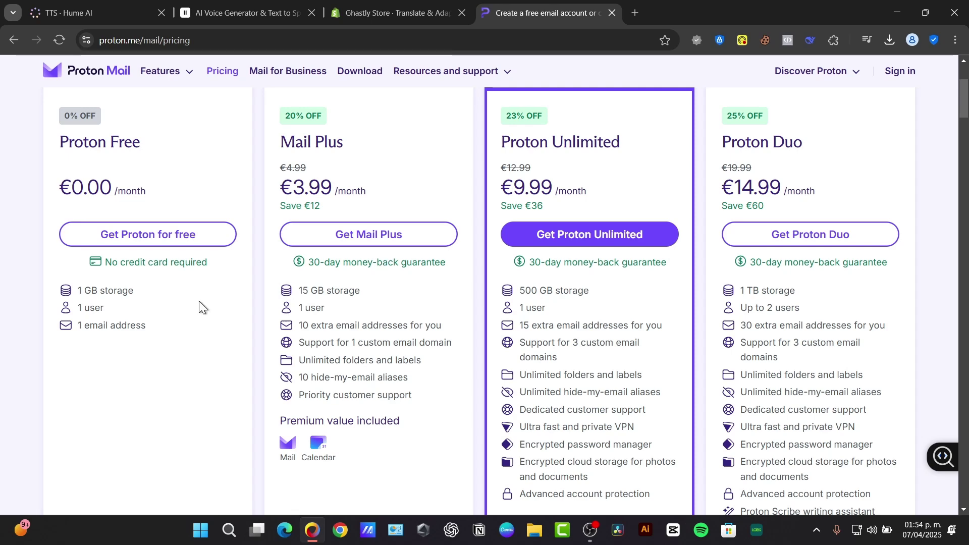
click(199, 236)
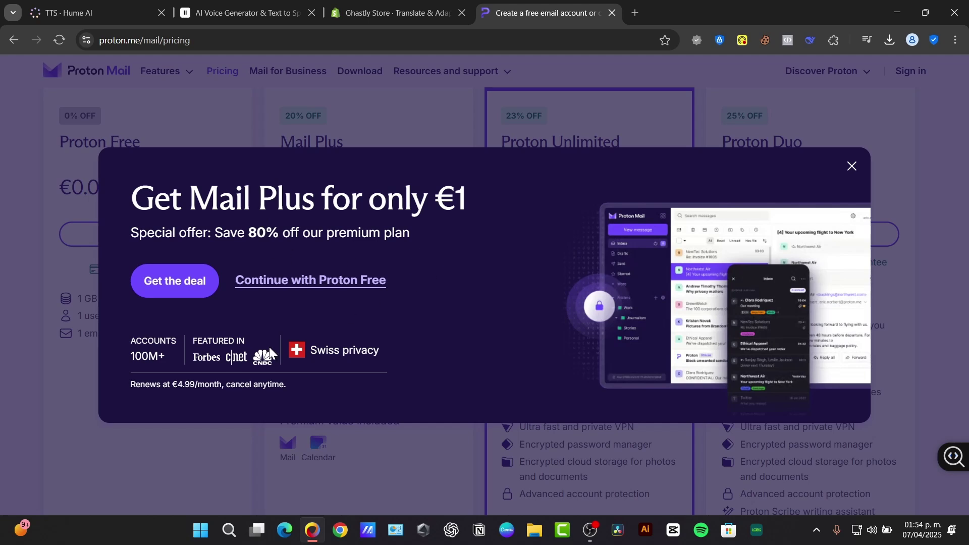
click(342, 289)
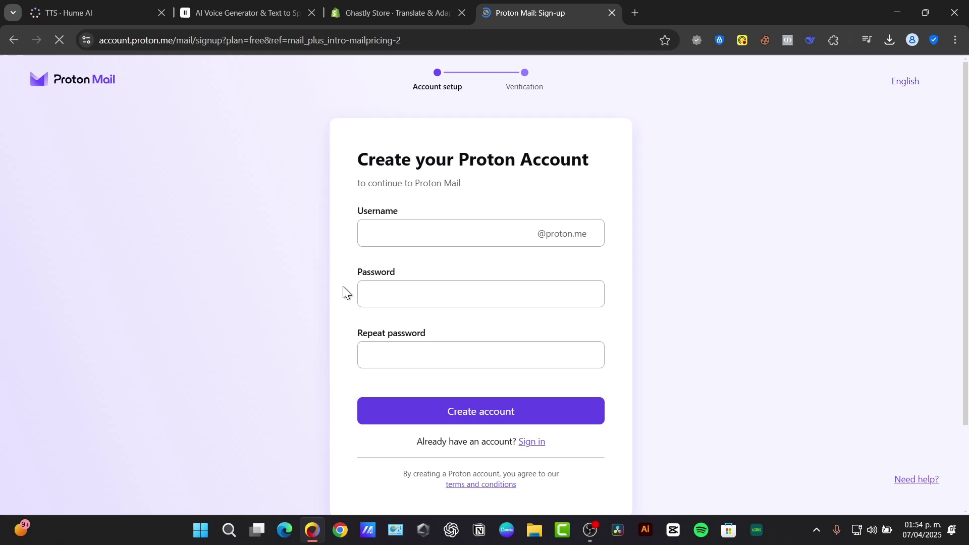
click(575, 233)
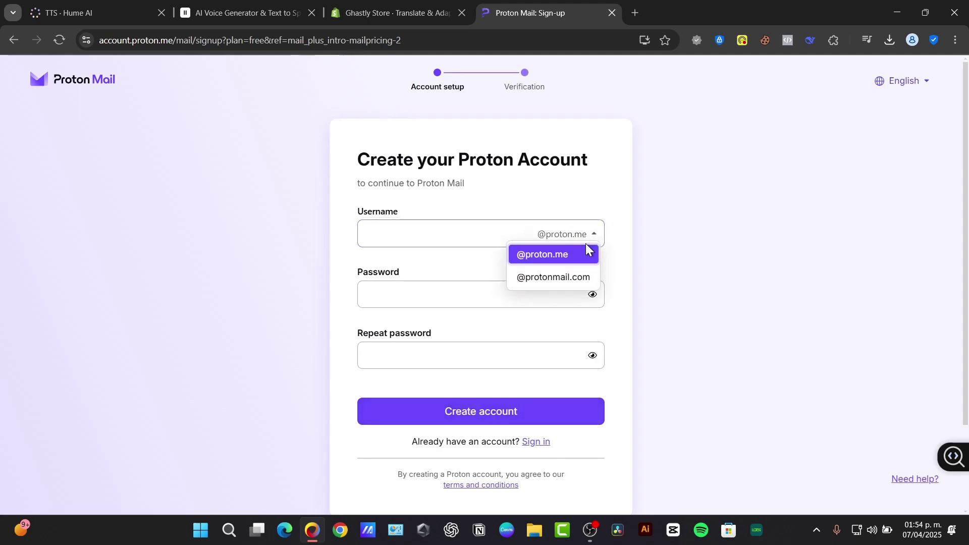
click(614, 231)
drag(469, 160, 624, 152)
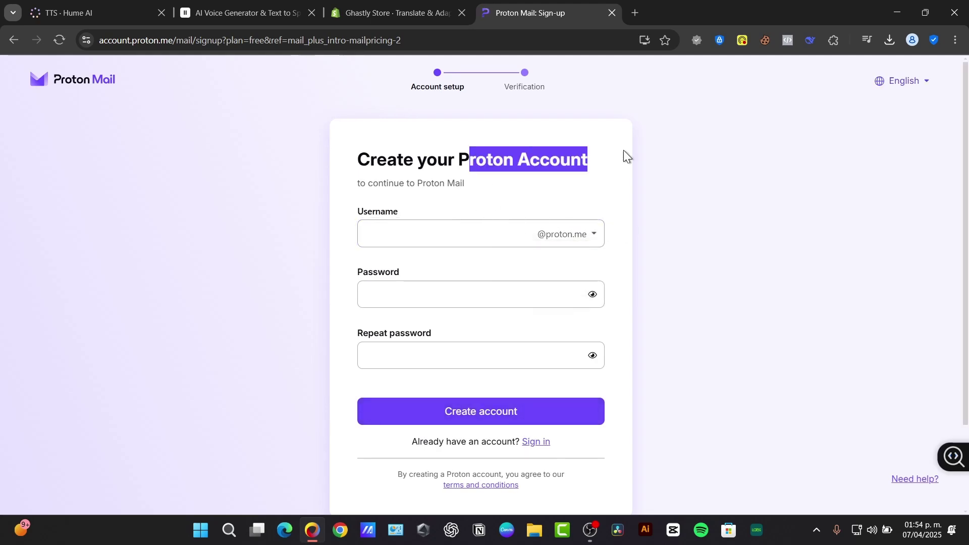
click(456, 228)
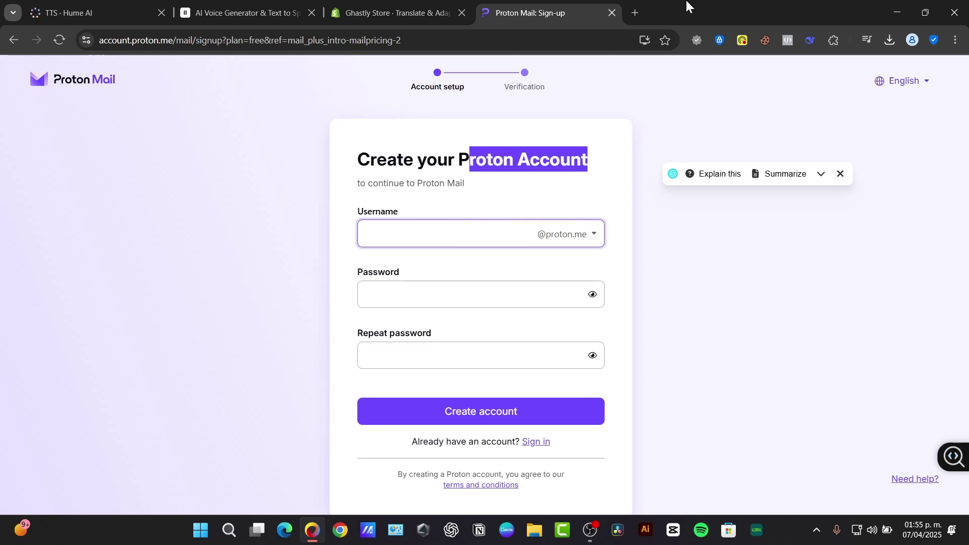
In a new tab, search Google for Namecheap and go to the Namecheap website.
click(635, 16)
text(namecheapo)
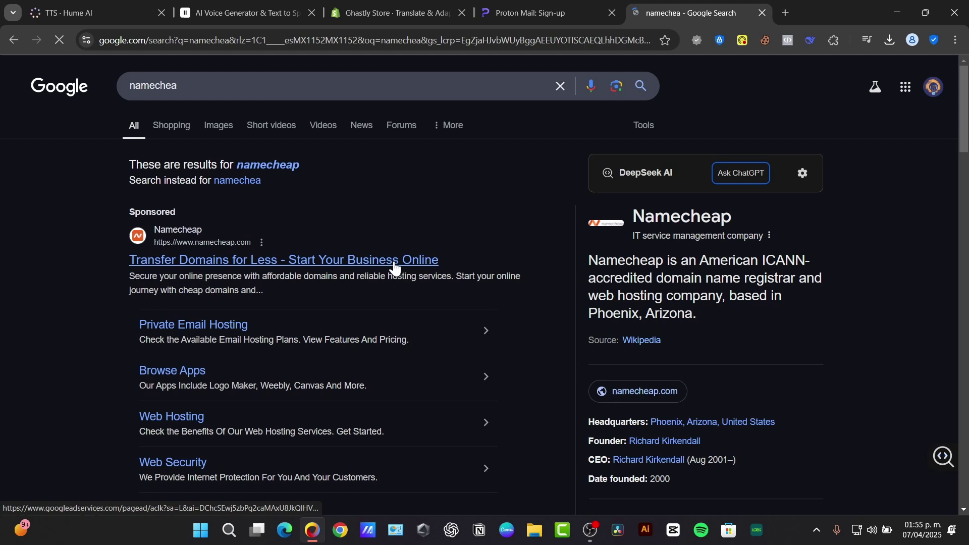
click(395, 264)
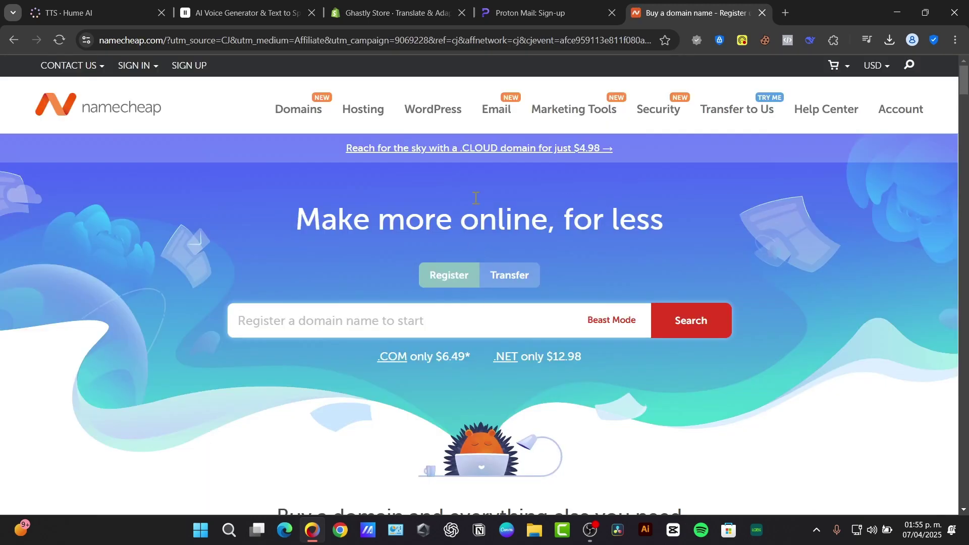
Search Namecheap for 'ghoul' domains and browse results such as ghoul.lat at $1.80/yr.
click(373, 316)
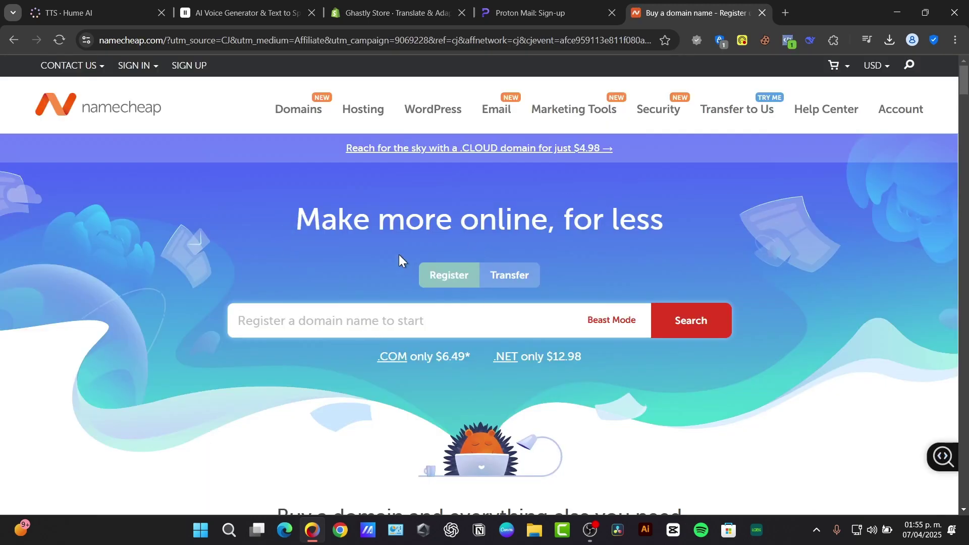
text(ghoul)
key(Return)
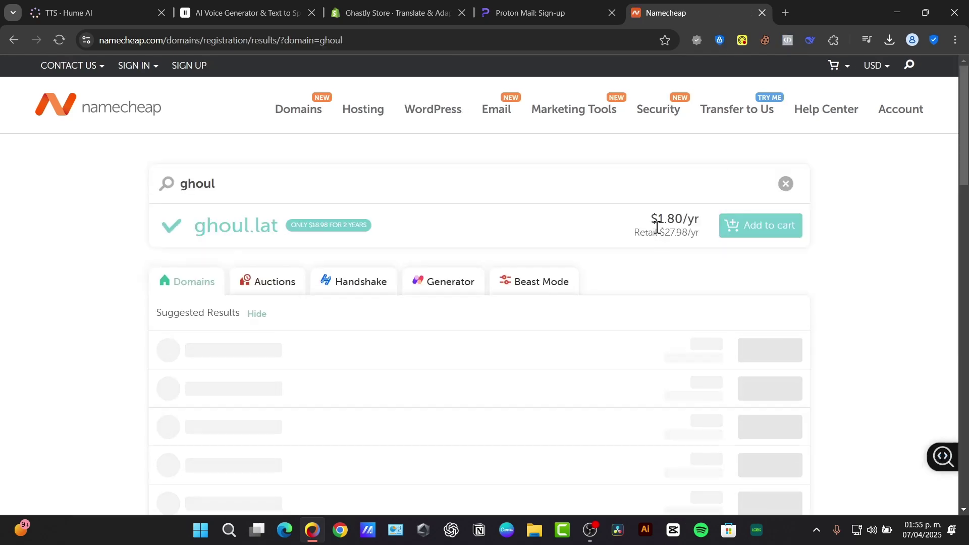
scroll(732, 326, down, 3)
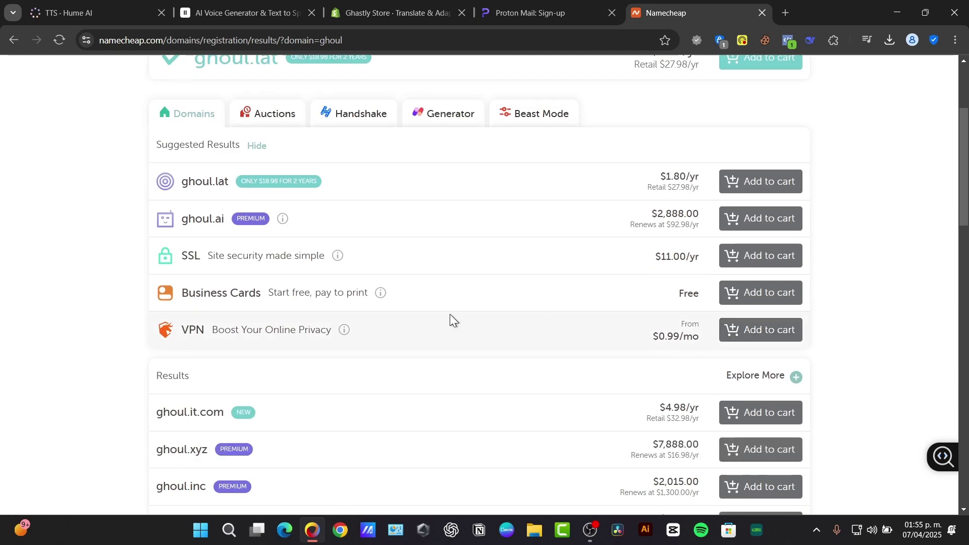
drag(660, 176, 706, 183)
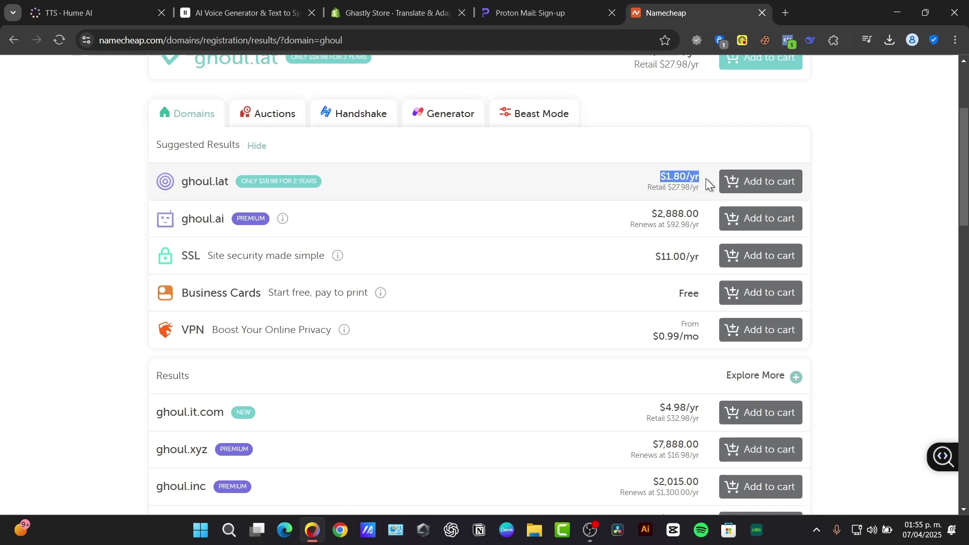
scroll(658, 235, down, 3)
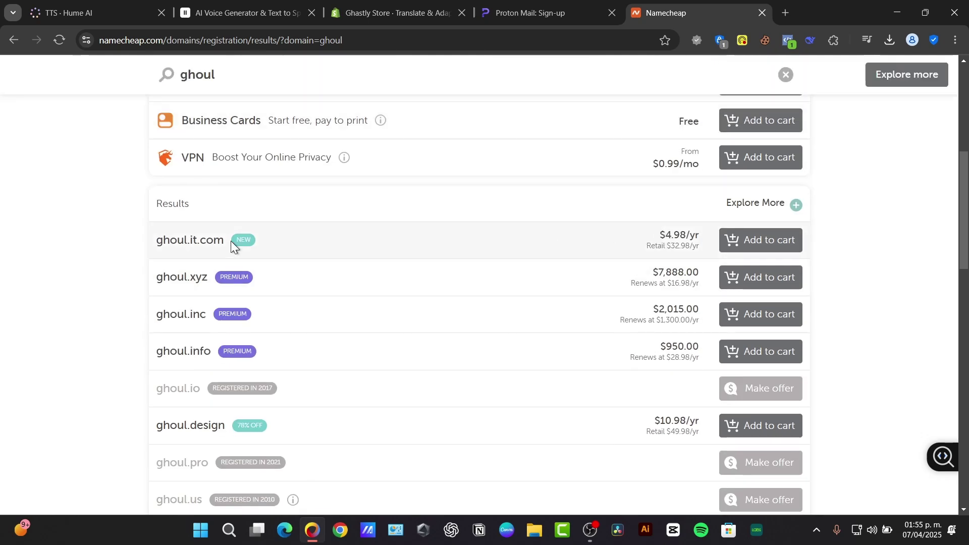
scroll(504, 256, down, 6)
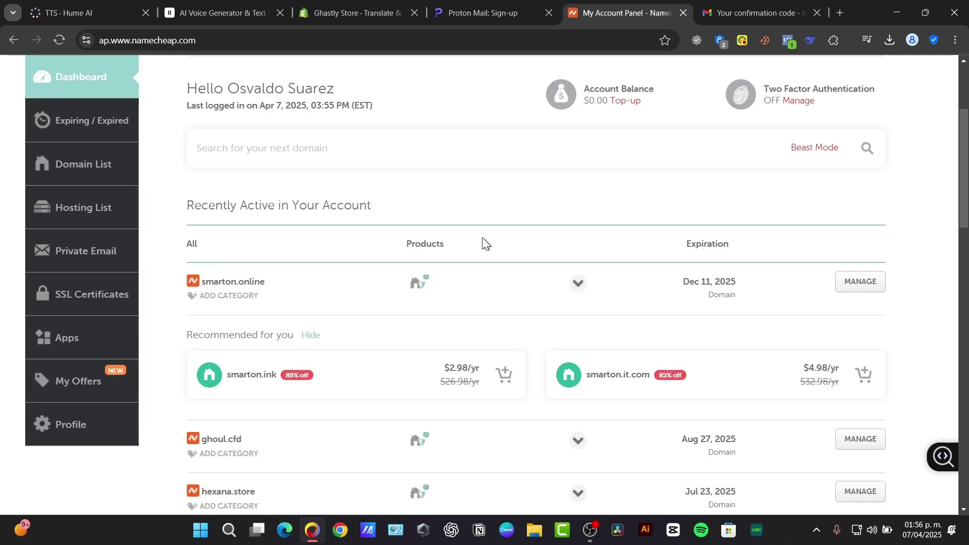
Manage hexana.store and view its Advanced DNS host records, a www CNAME to ghs.googlehosted.com.
scroll(471, 253, down, 3)
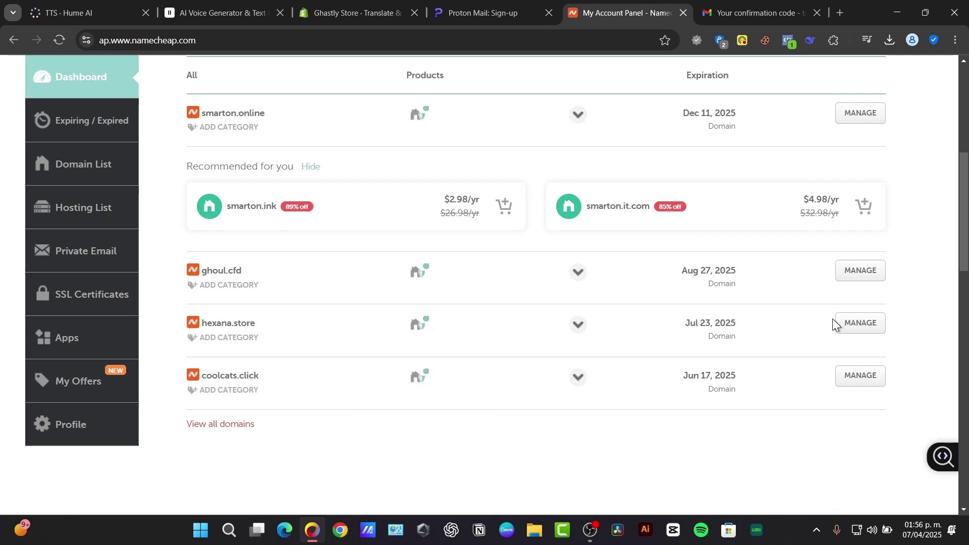
click(858, 323)
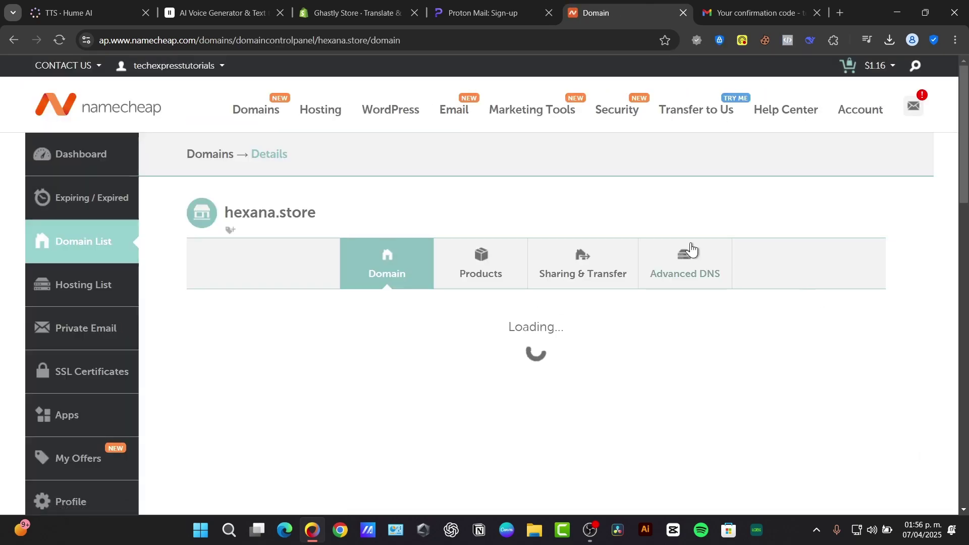
click(677, 265)
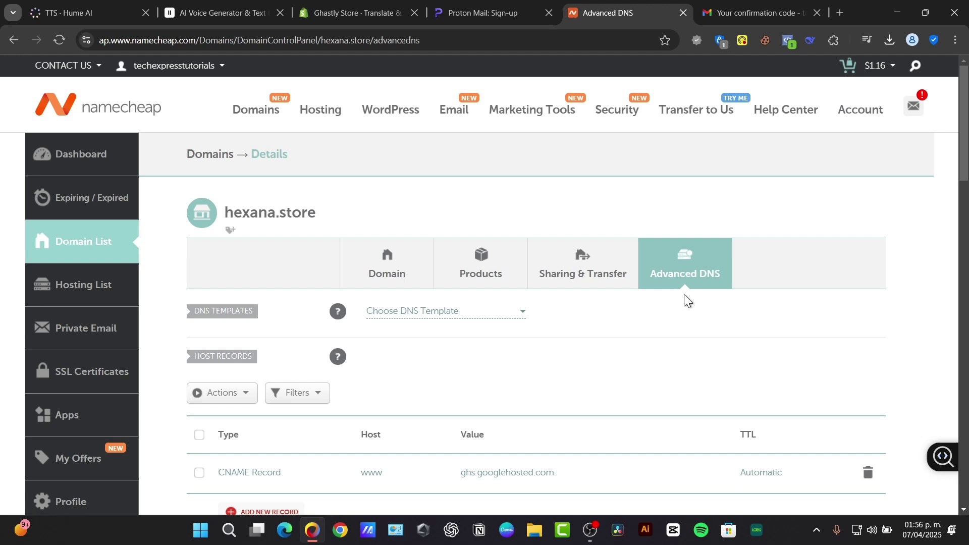
scroll(697, 282, down, 3)
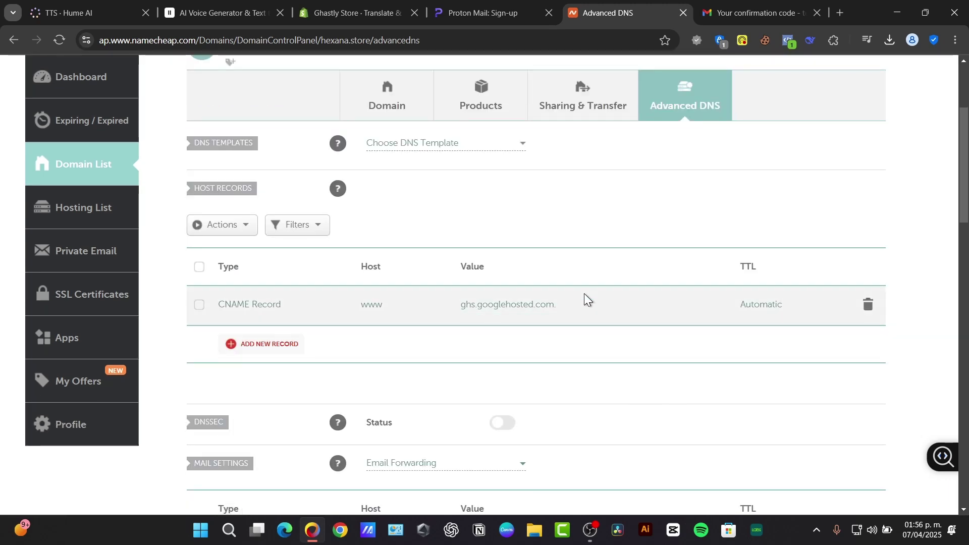
Back on the Proton sign-up form, enter a username and create the account without a recovery method.
click(472, 12)
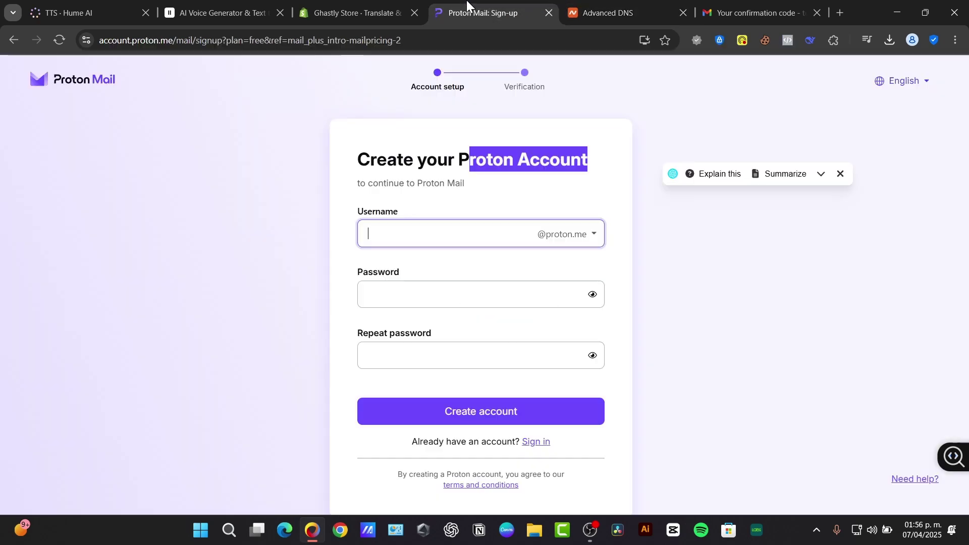
click(817, 297)
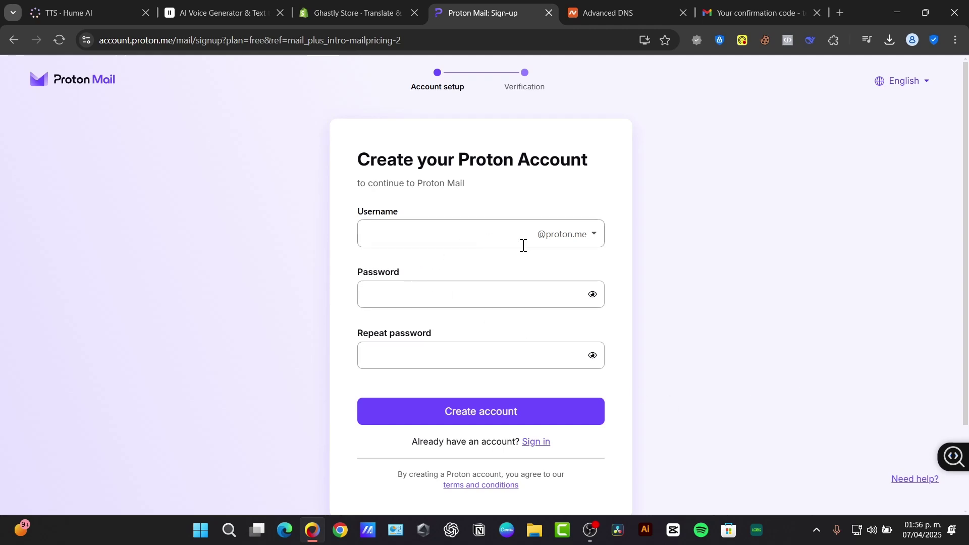
click(564, 238)
click(426, 238)
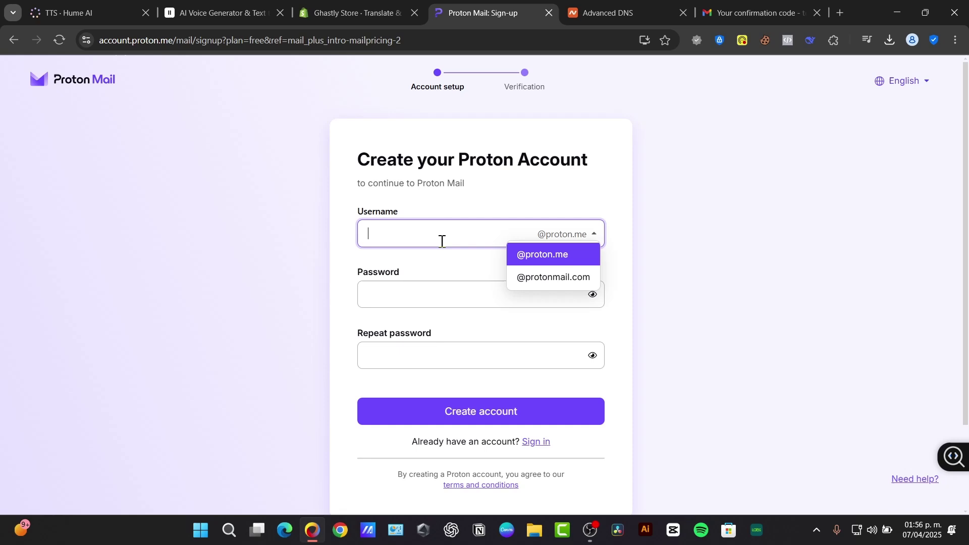
text(afiwsfd)
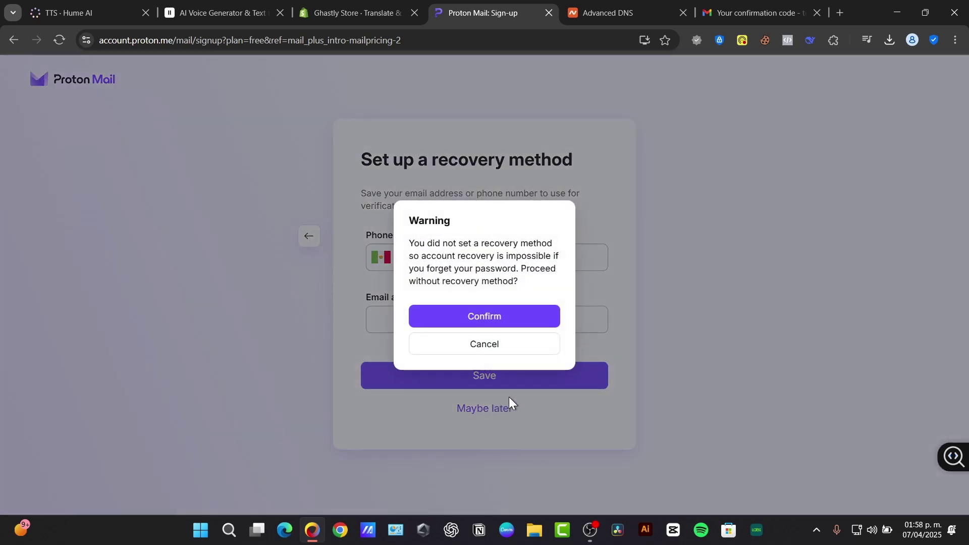
click(513, 318)
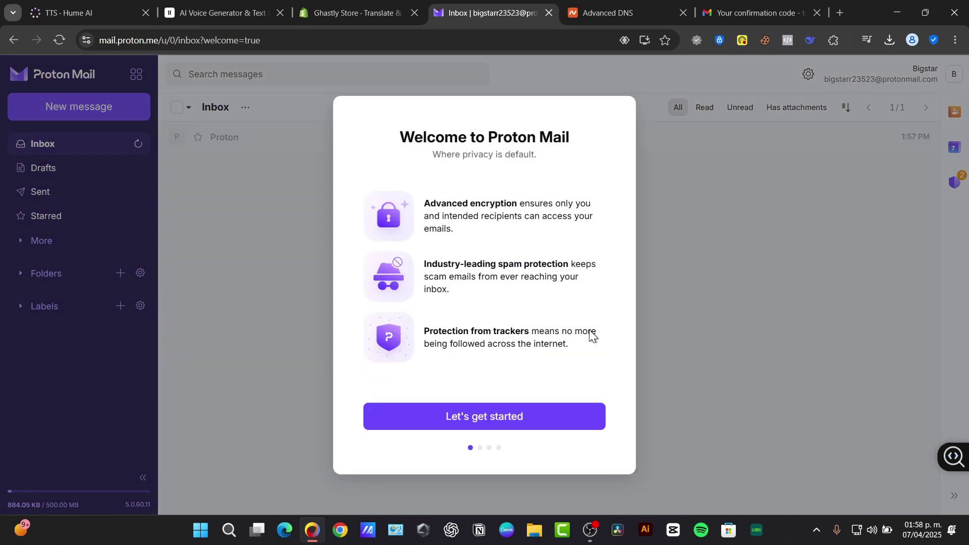
Finish the Proton welcome tour, then return to the top of the hexana.store Advanced DNS page.
click(534, 411)
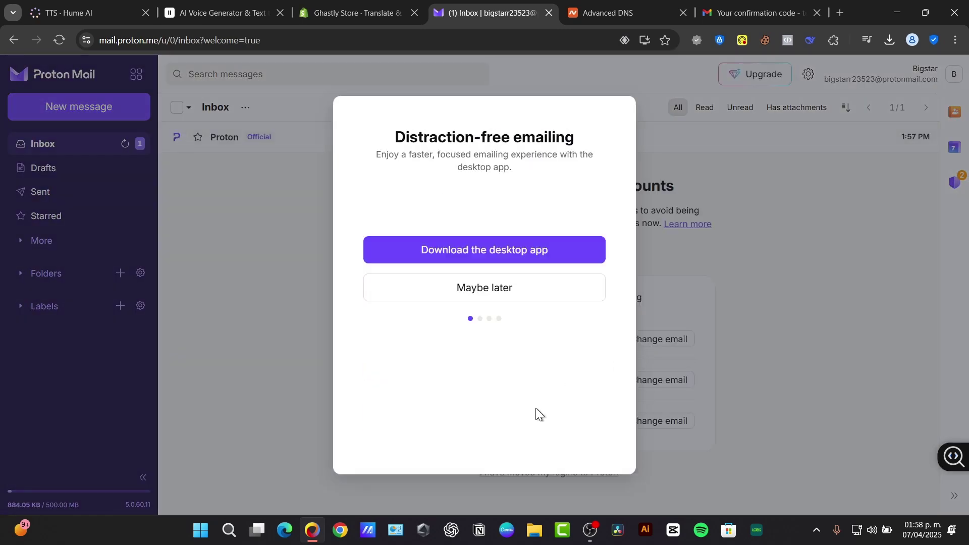
click(538, 417)
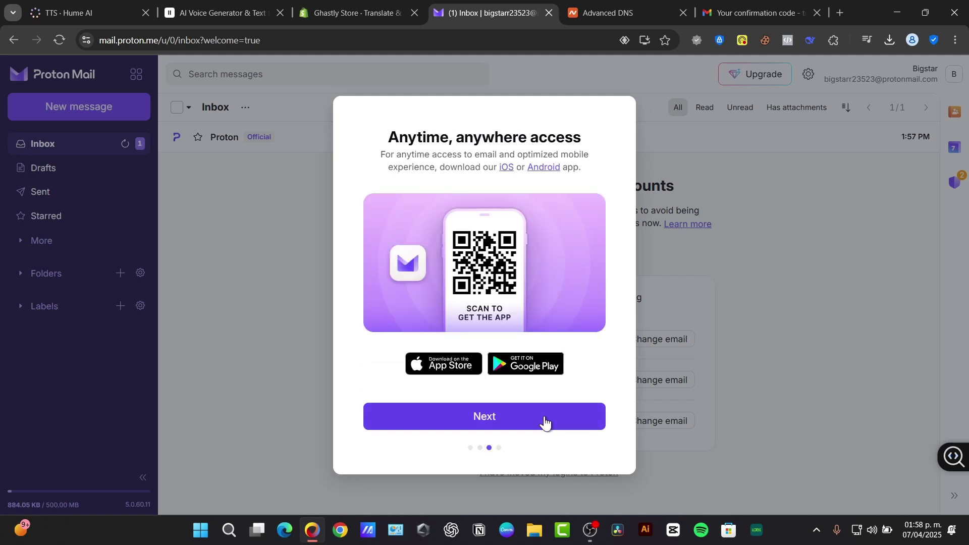
click(544, 415)
click(537, 433)
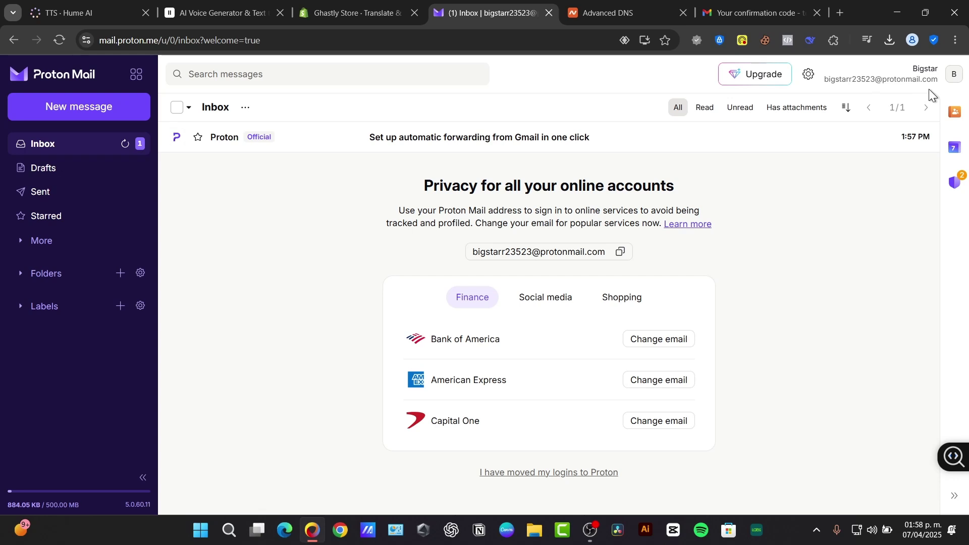
click(659, 16)
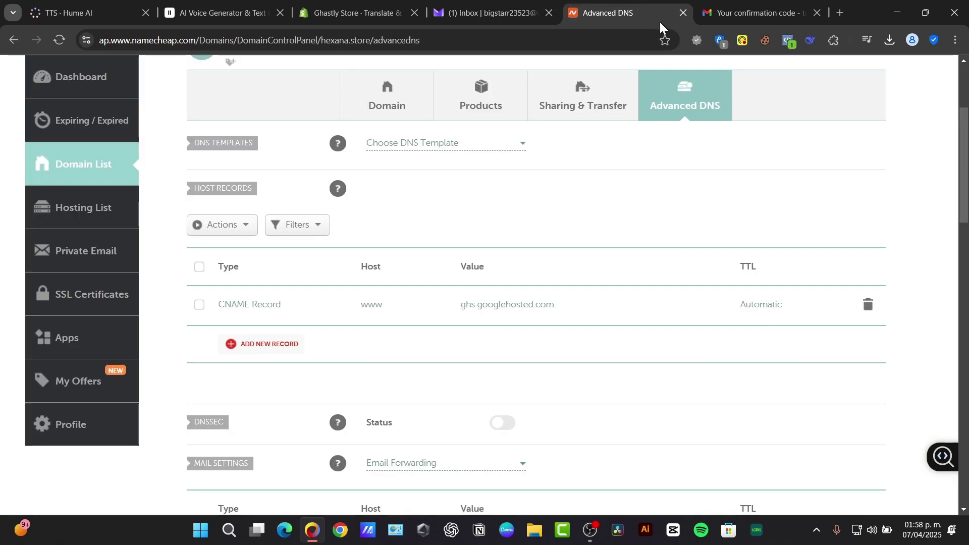
scroll(394, 333, up, 5)
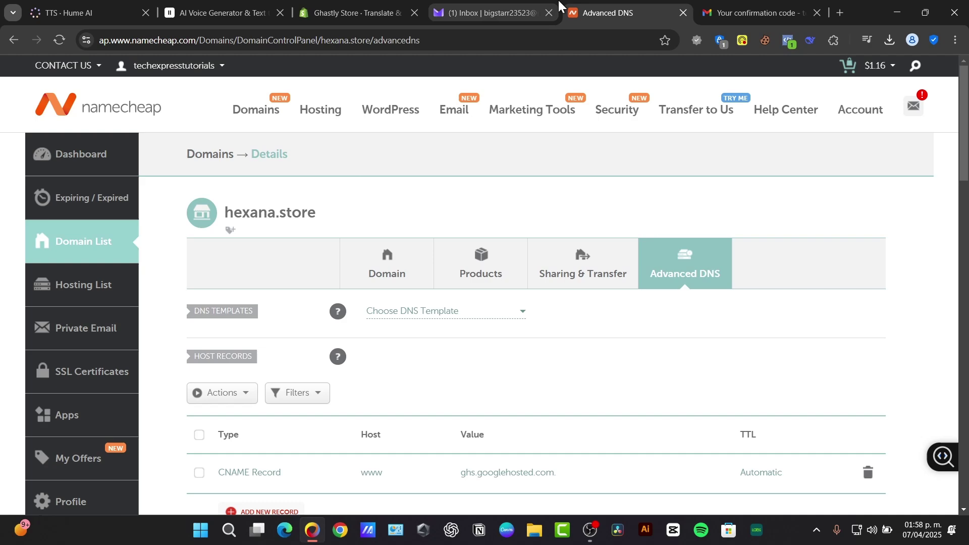
Open the Proton upgrade plans with 1-month billing and prices in US dollars.
click(504, 11)
click(776, 81)
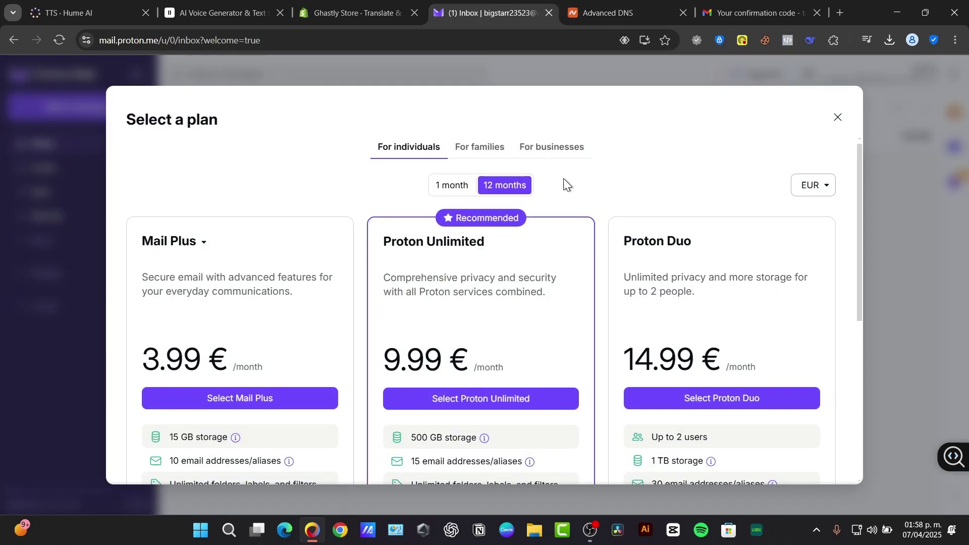
click(456, 185)
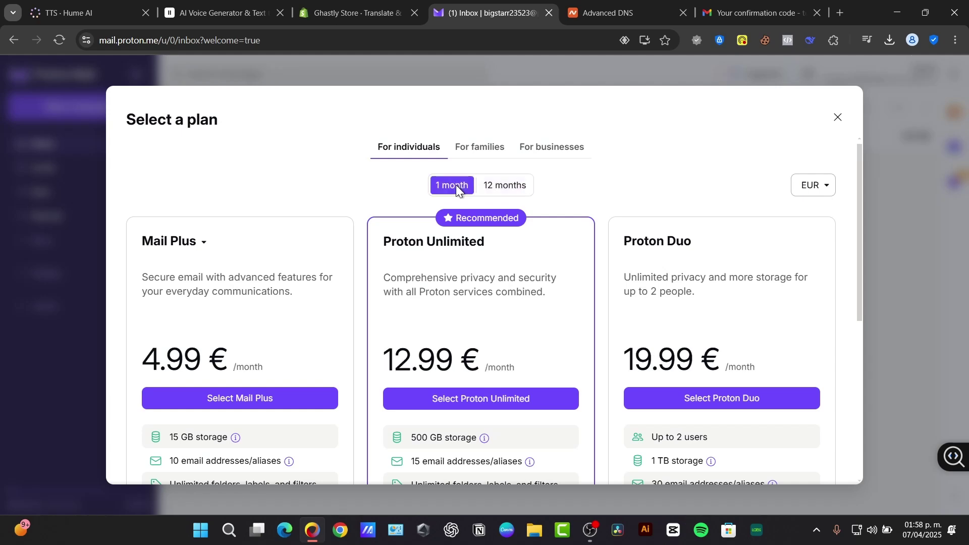
click(813, 201)
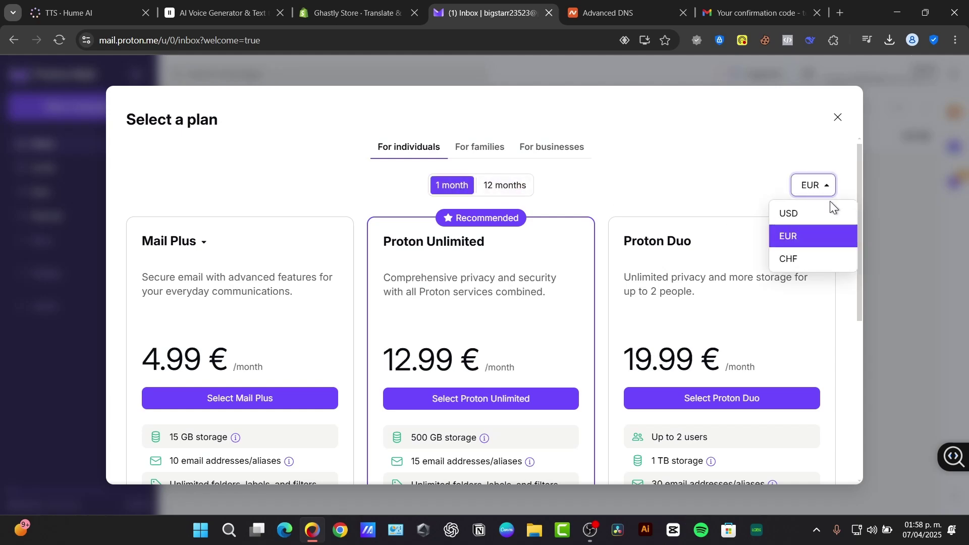
click(818, 213)
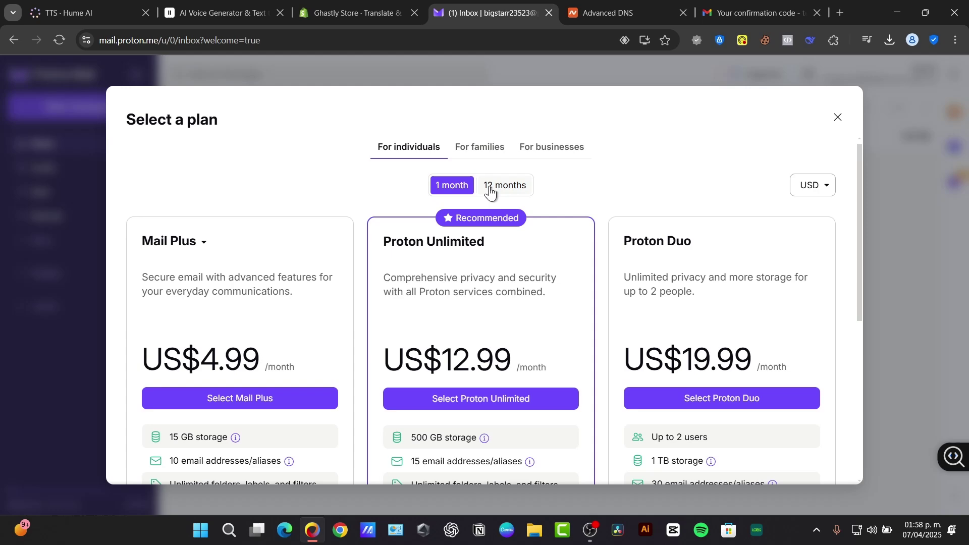
scroll(451, 191, down, 3)
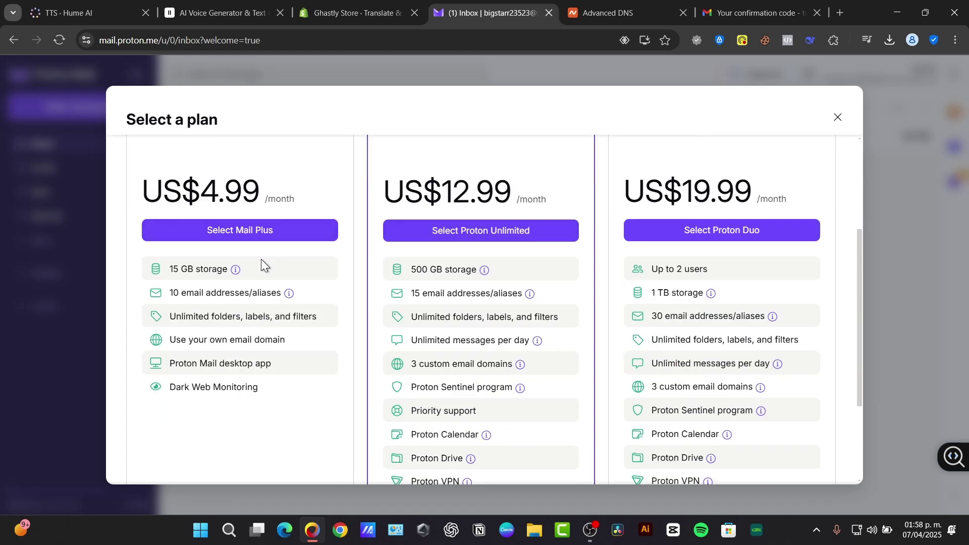
scroll(261, 259, up, 3)
Review the Mail Plus variants and features: 15 GB storage, addresses, folders, own email domain.
click(202, 242)
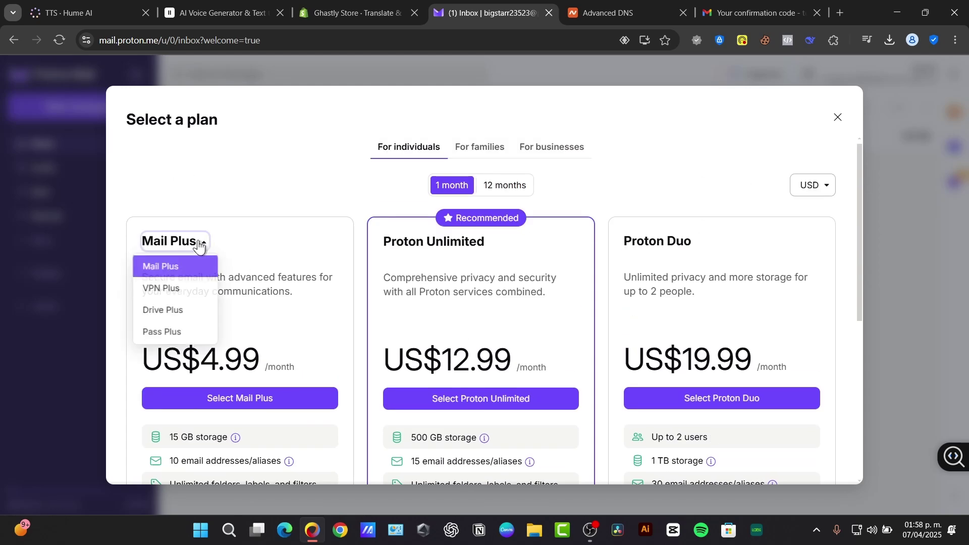
click(291, 250)
scroll(324, 278, down, 3)
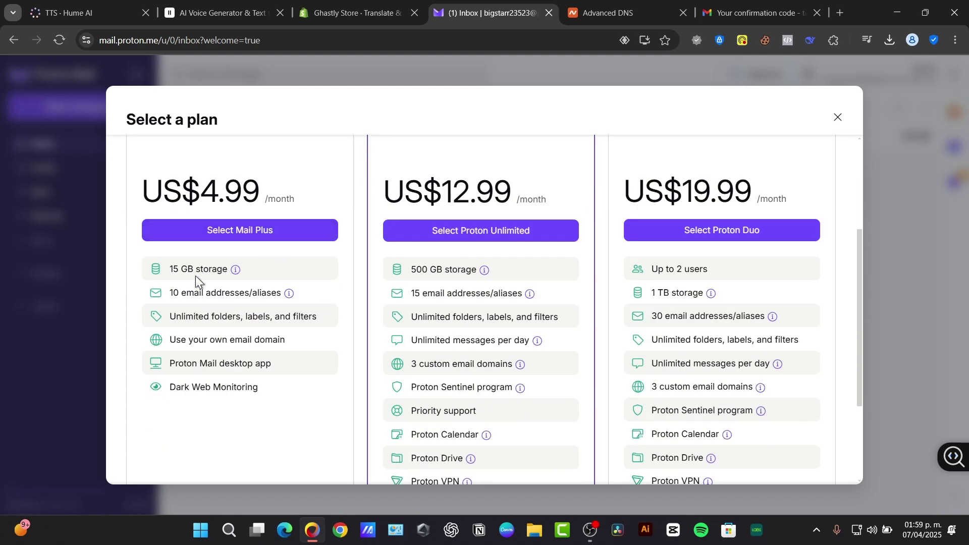
drag(164, 267, 239, 274)
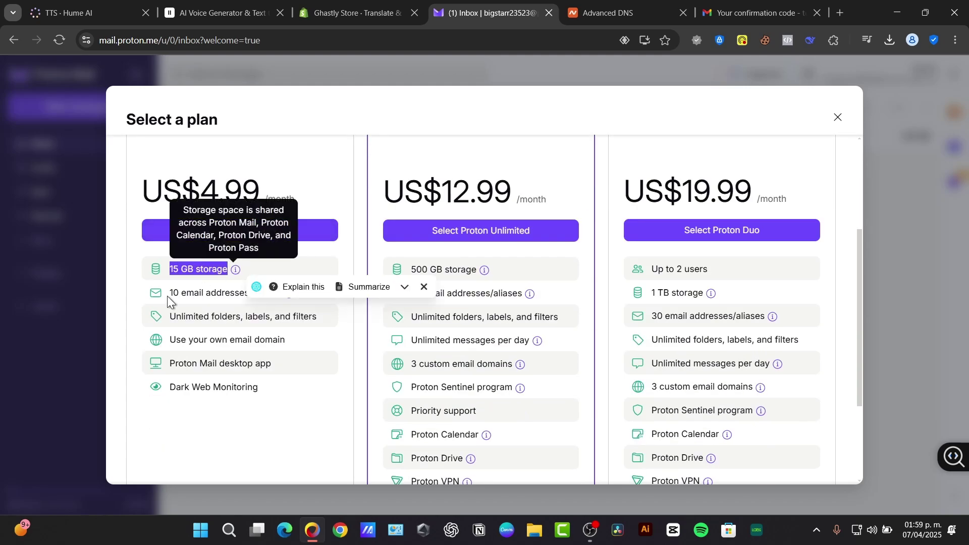
drag(177, 297, 328, 308)
click(197, 323)
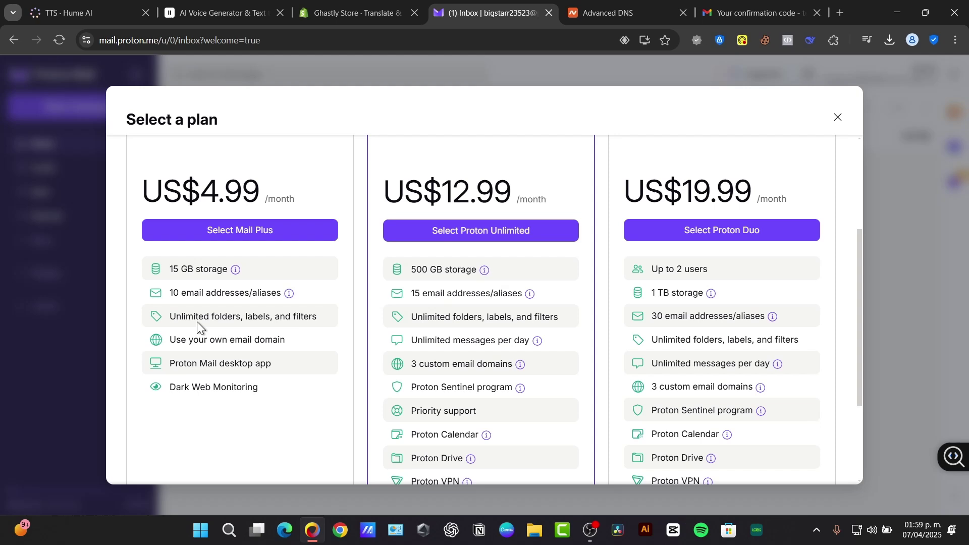
drag(182, 340, 296, 346)
drag(183, 364, 261, 363)
scroll(265, 367, down, 3)
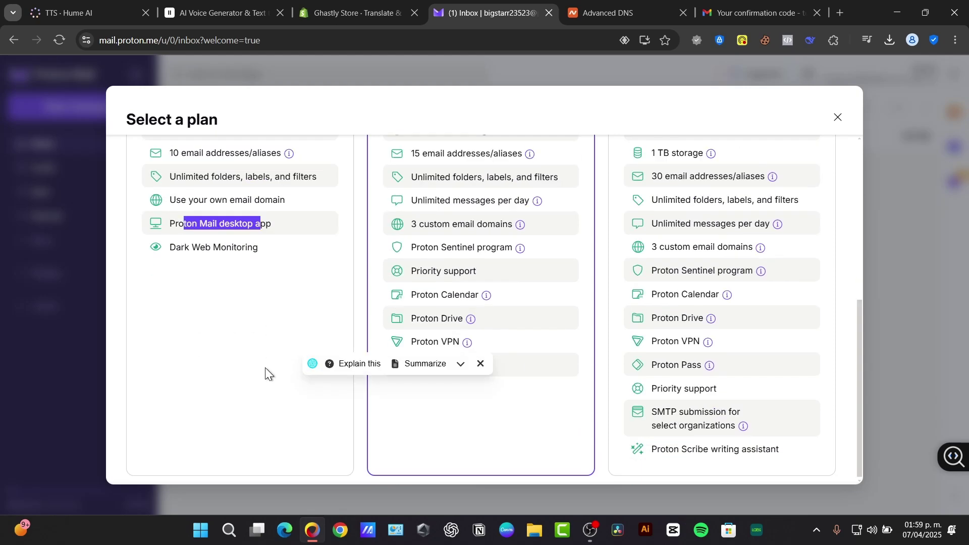
scroll(305, 346, up, 6)
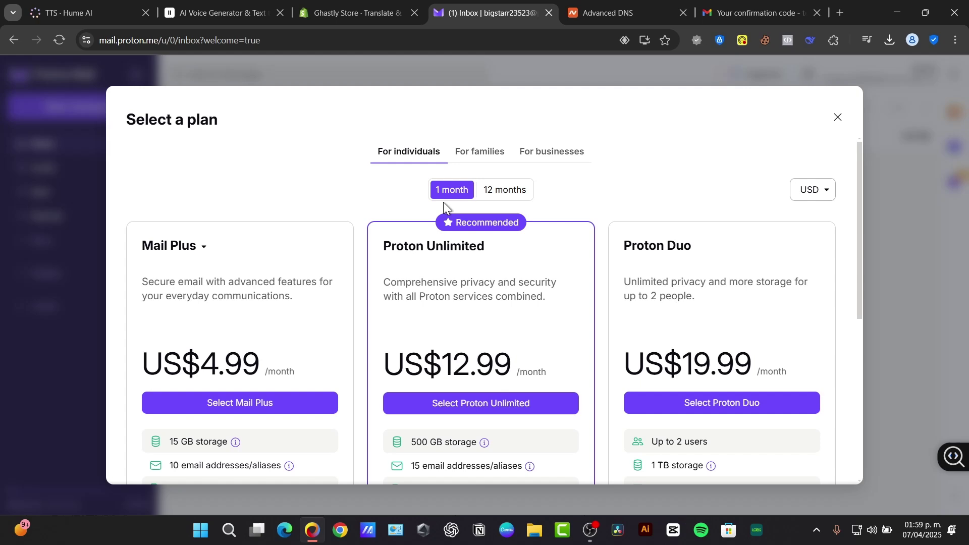
Compare the family and business plans, noting the email addresses per user.
click(494, 154)
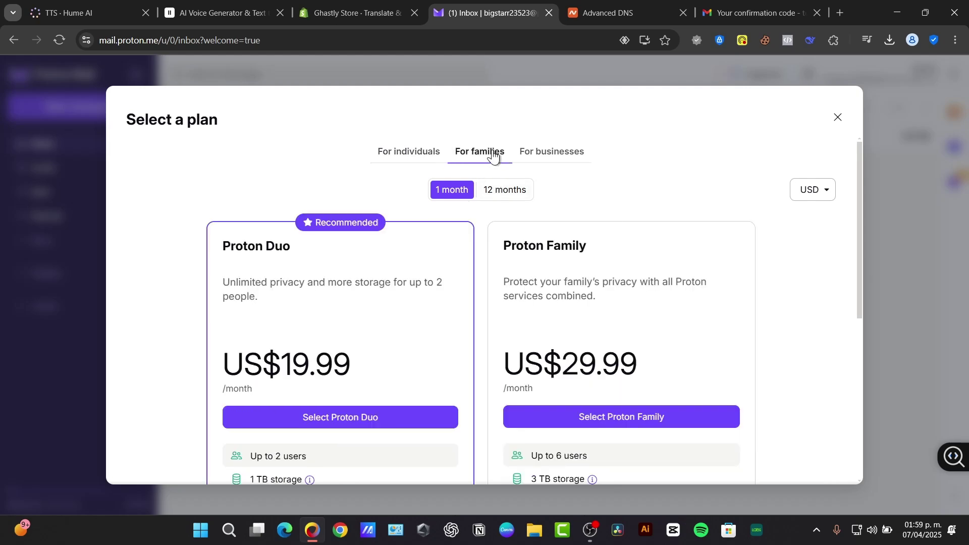
scroll(379, 374, down, 3)
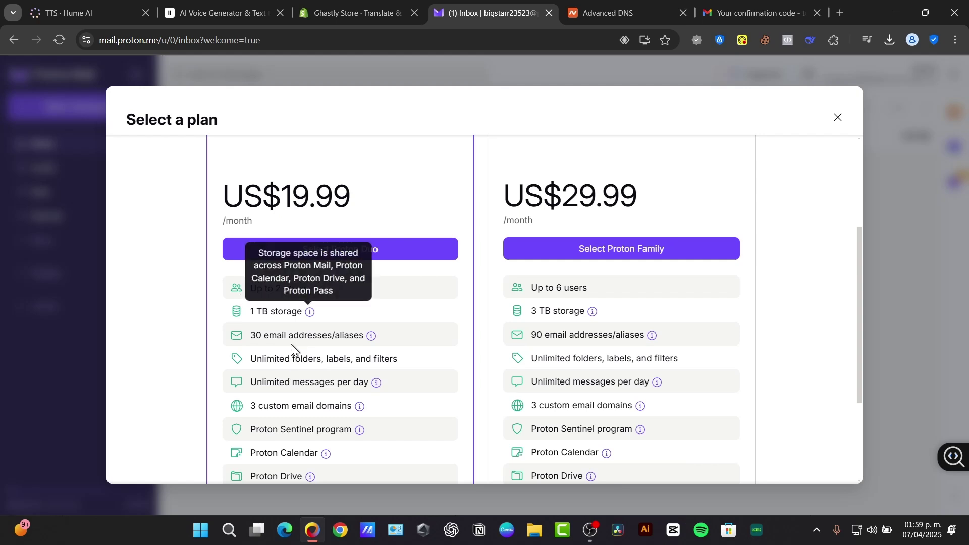
scroll(438, 342, up, 3)
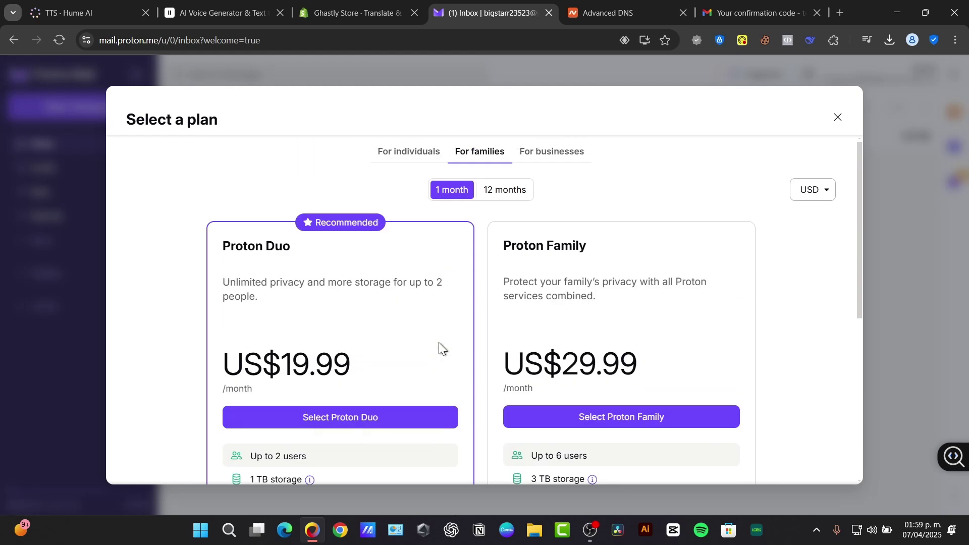
click(575, 160)
scroll(554, 257, down, 3)
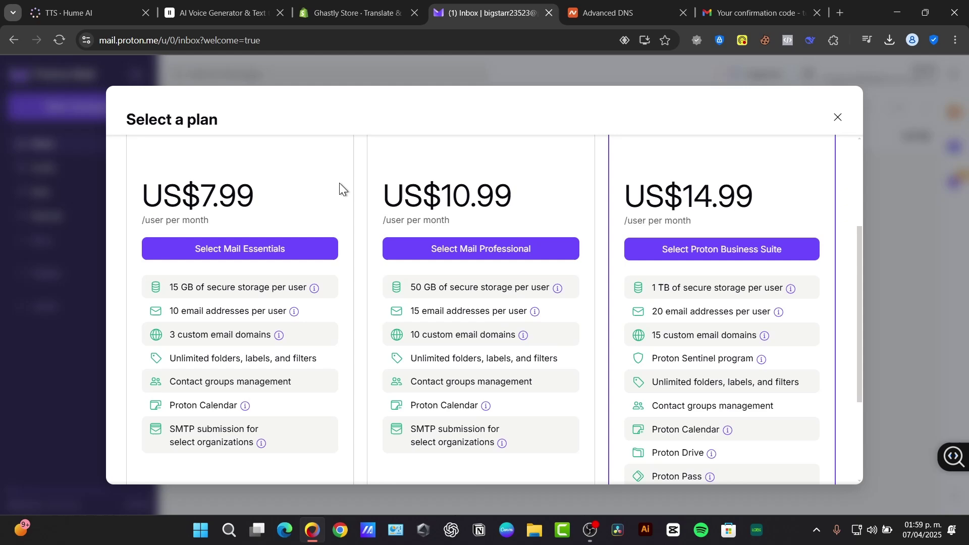
scroll(214, 332, up, 3)
click(410, 152)
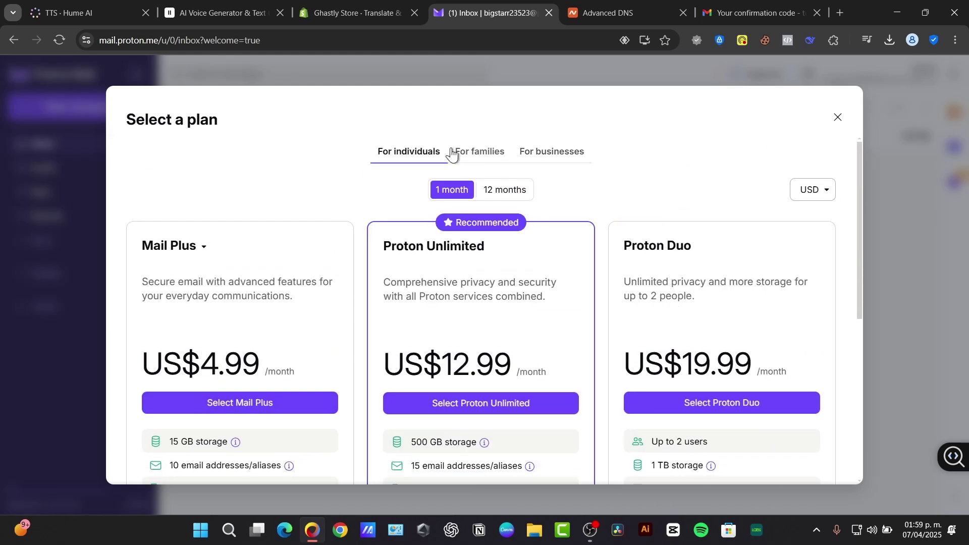
click(537, 154)
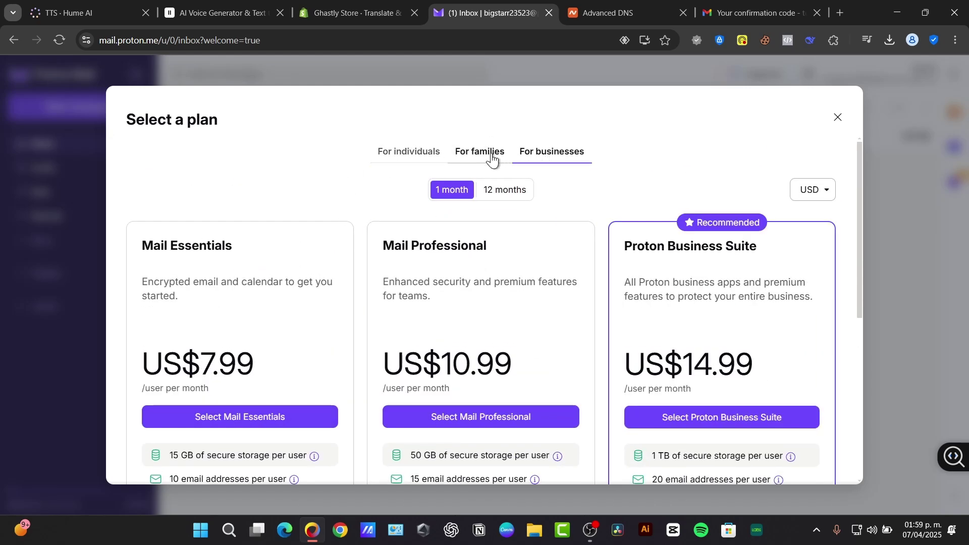
scroll(319, 343, down, 3)
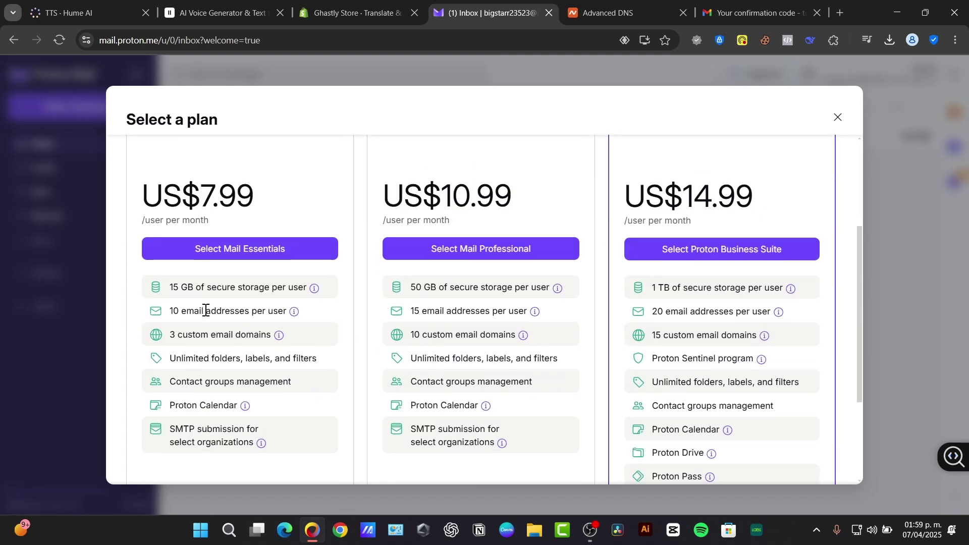
drag(181, 311, 321, 316)
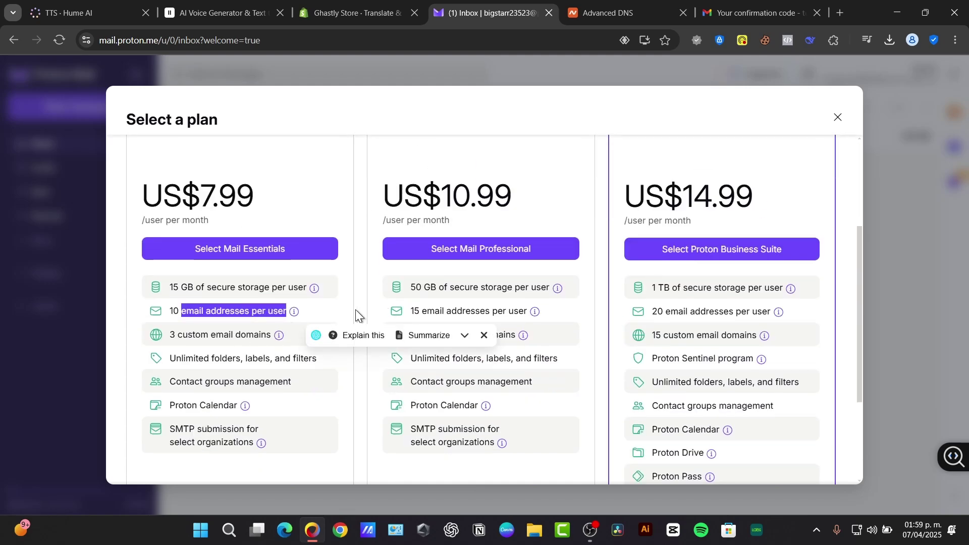
scroll(355, 309, up, 3)
Return to the individual plans and select Mail Plus.
click(438, 150)
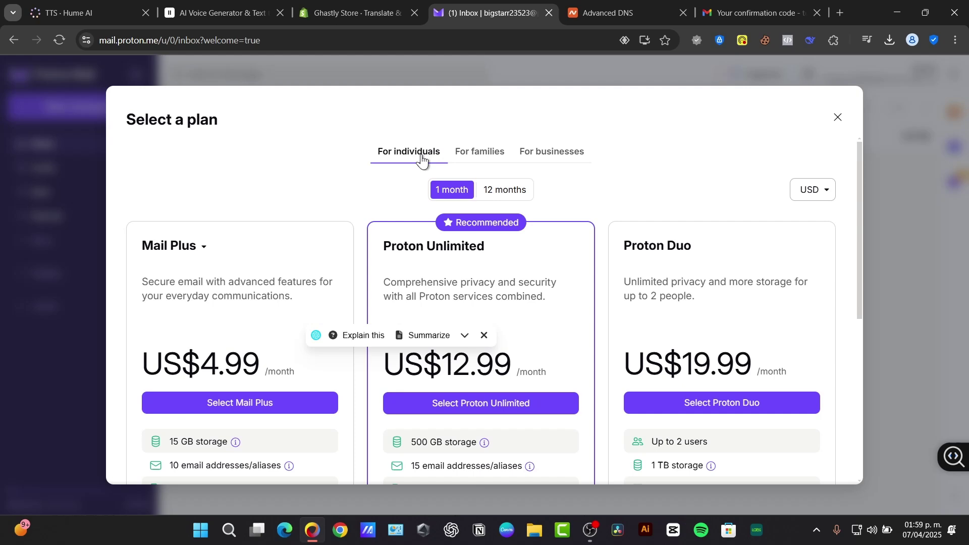
scroll(704, 217, down, 3)
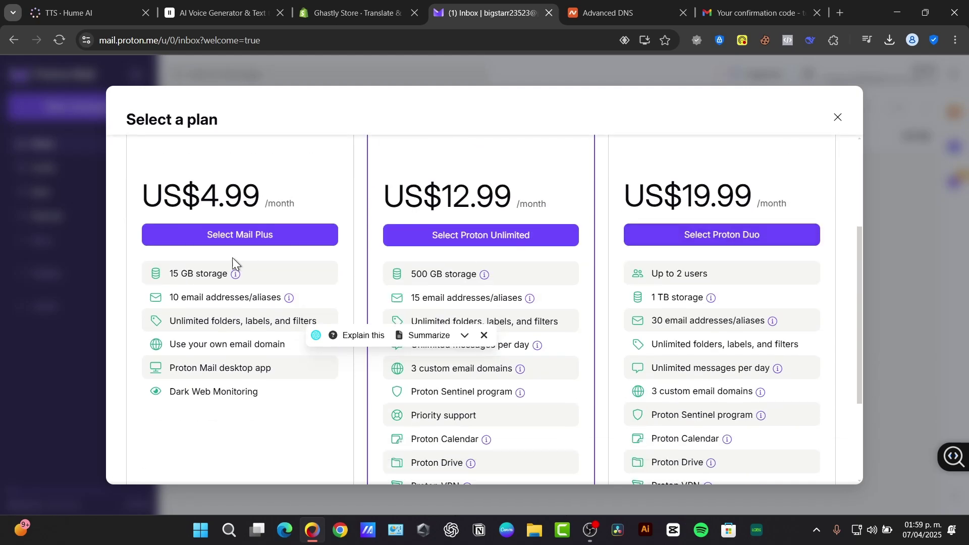
click(208, 236)
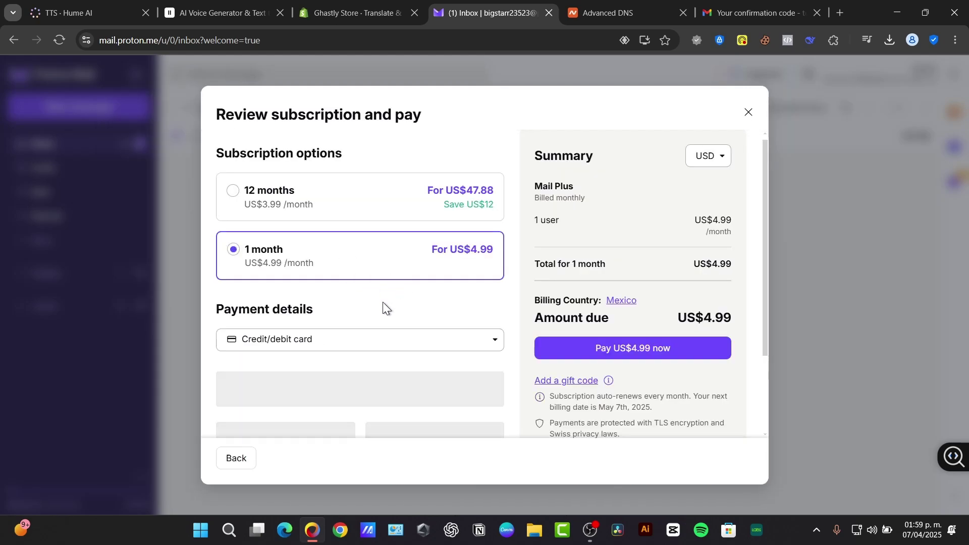
Compare 12-month and 1-month Mail Plus billing, expand 'What do I get?', then close checkout unpaid.
click(301, 182)
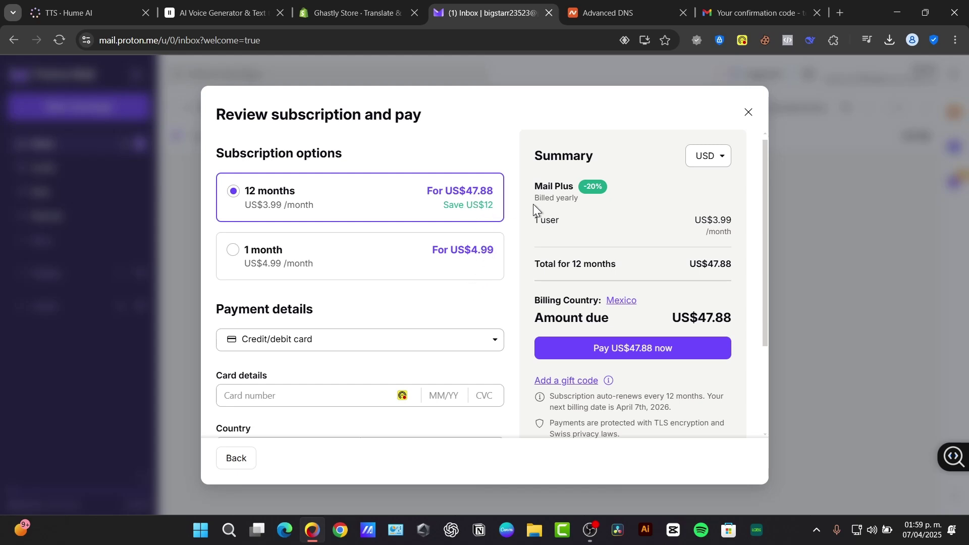
click(321, 253)
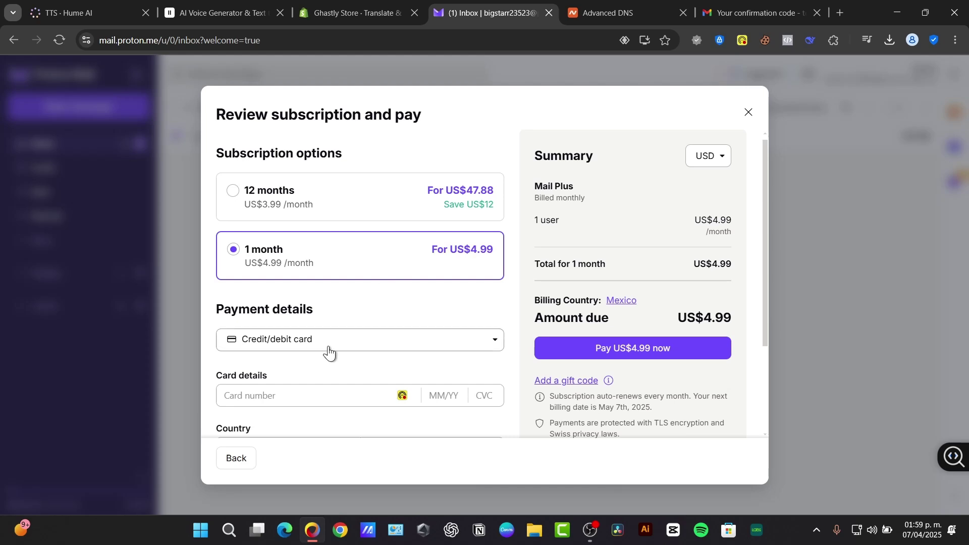
scroll(329, 353, down, 1)
scroll(329, 353, down, 3)
click(572, 341)
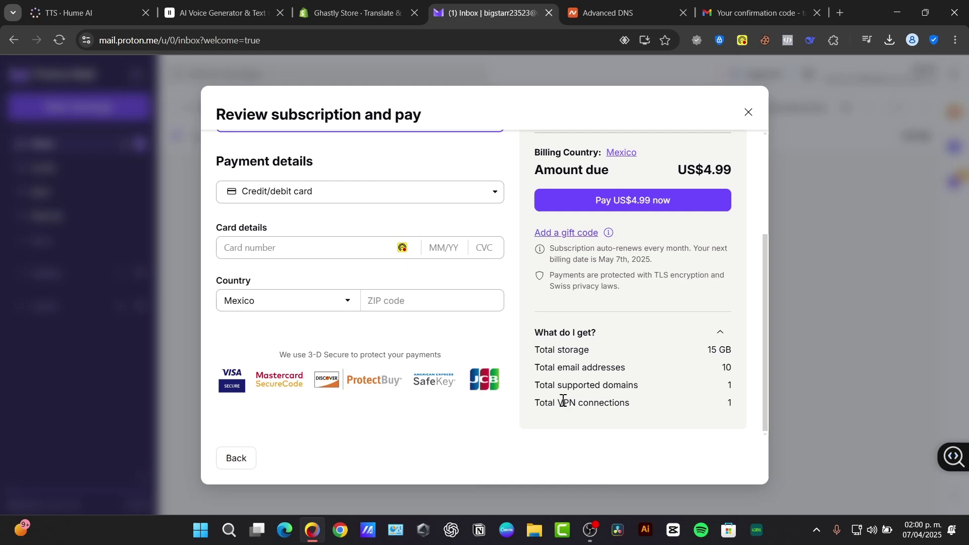
scroll(563, 402, up, 3)
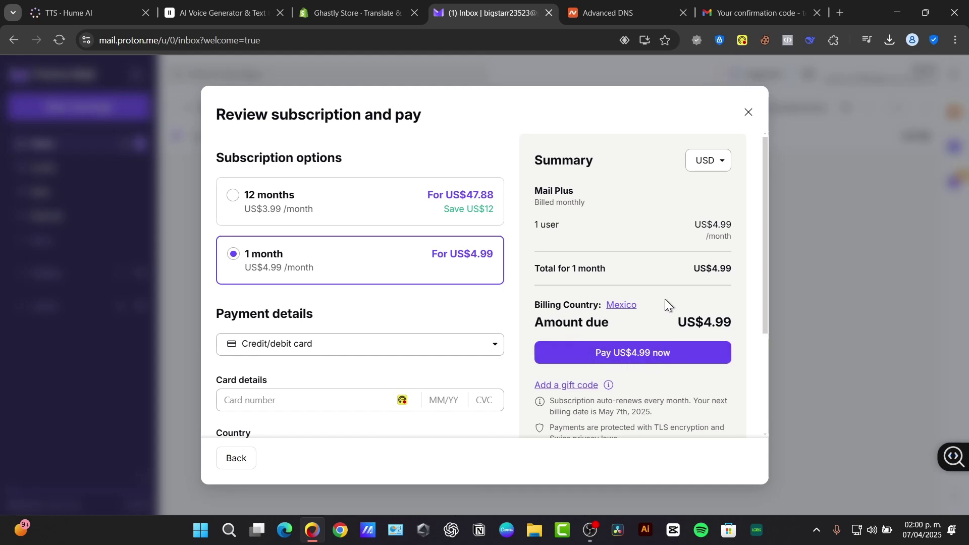
click(744, 115)
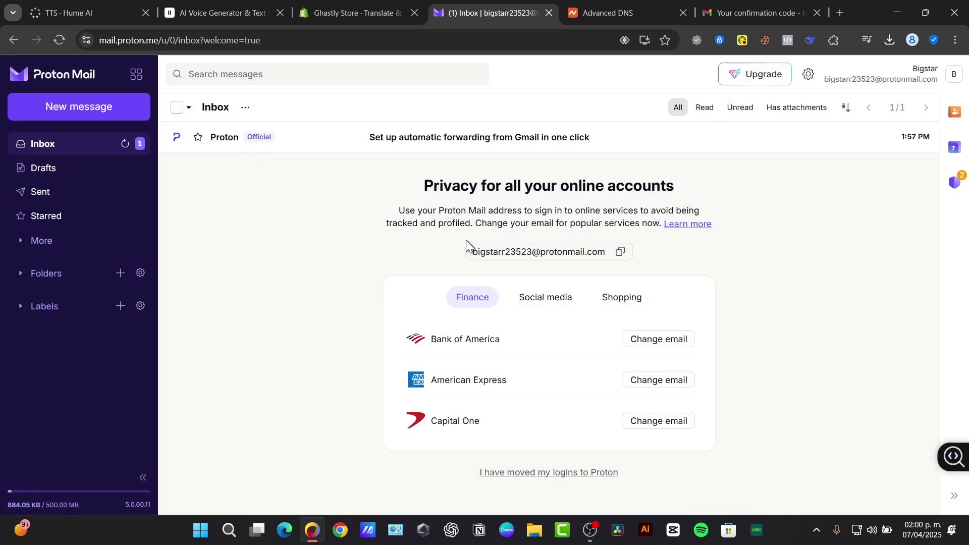
Go from quick settings to All settings and open the Domain names page.
click(806, 75)
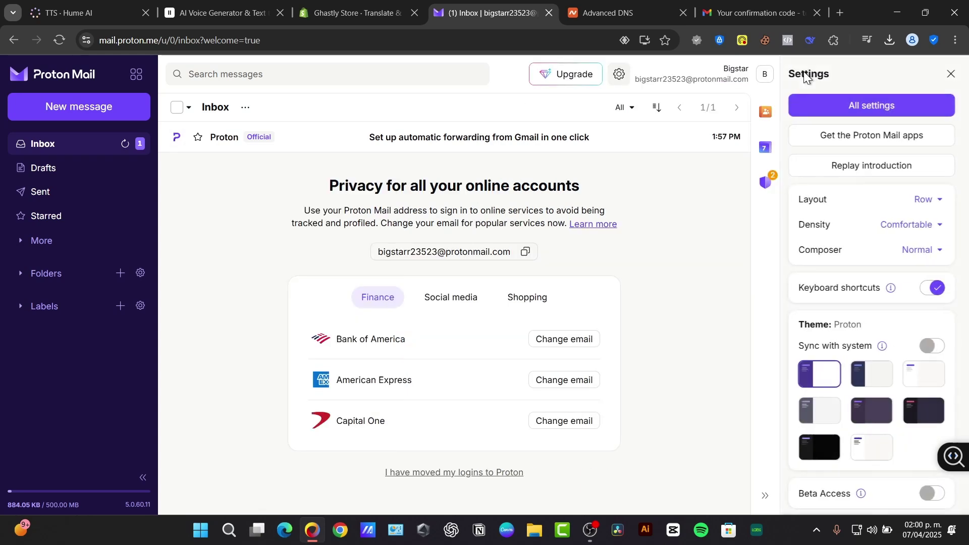
click(803, 111)
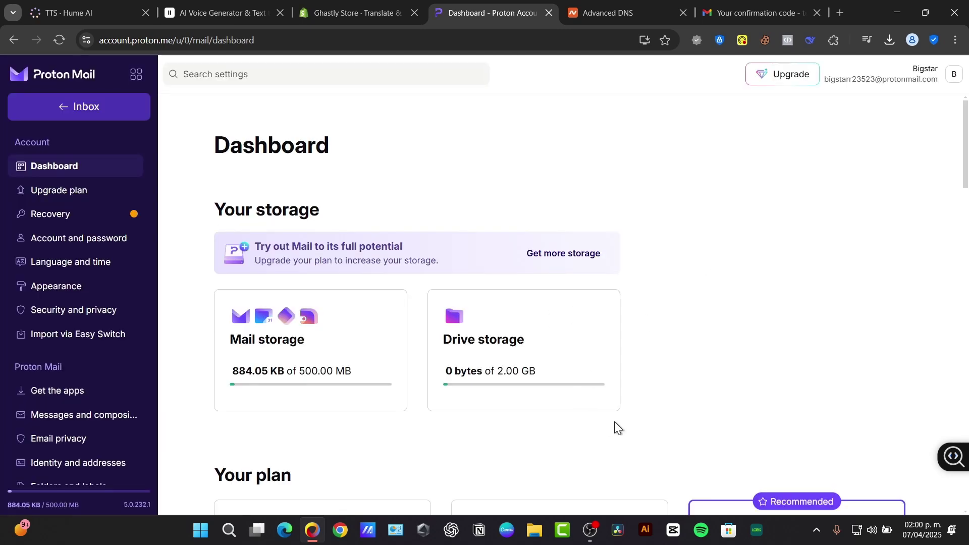
scroll(698, 272, down, 3)
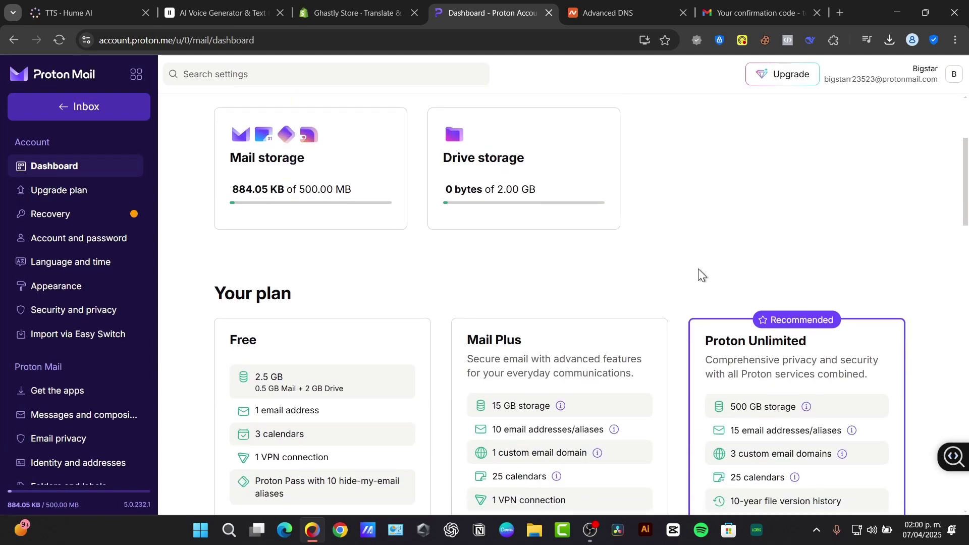
scroll(698, 273, down, 3)
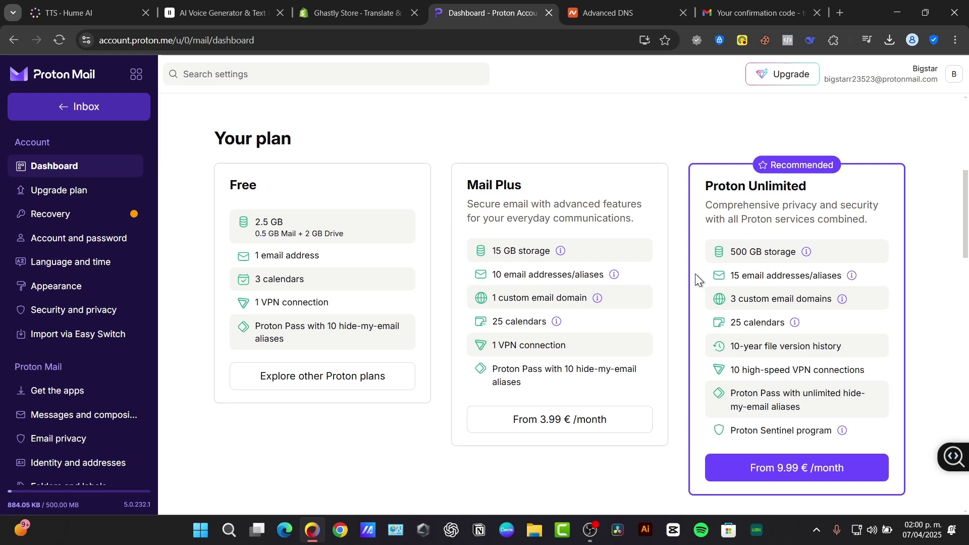
scroll(105, 361, down, 3)
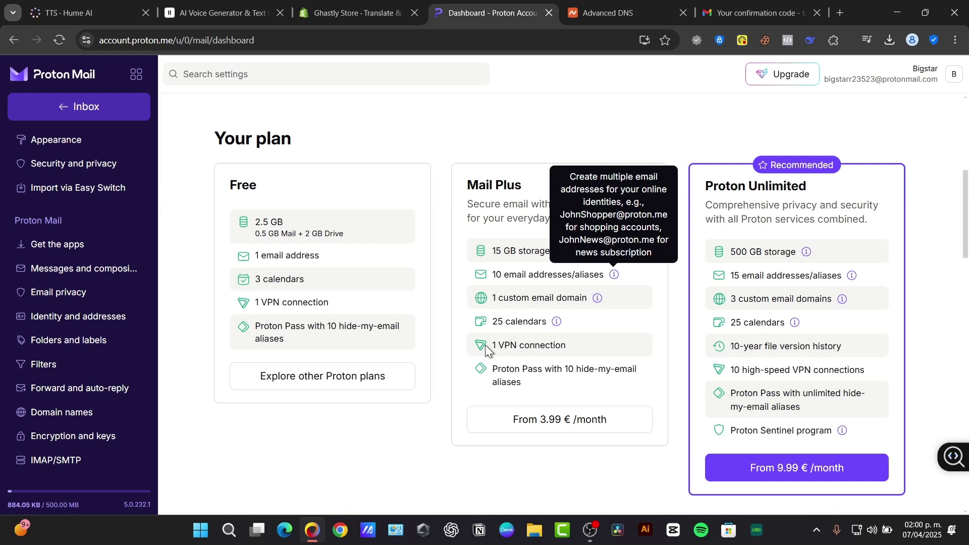
click(84, 422)
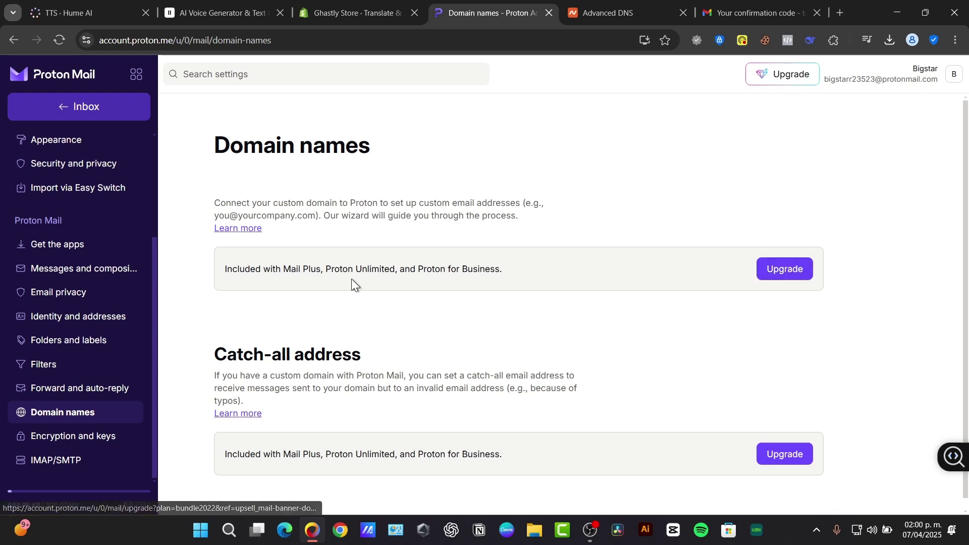
Open IMAP/SMTP from the settings sidebar to see Bridge and SMTP submission plan requirements.
scroll(489, 401, down, 1)
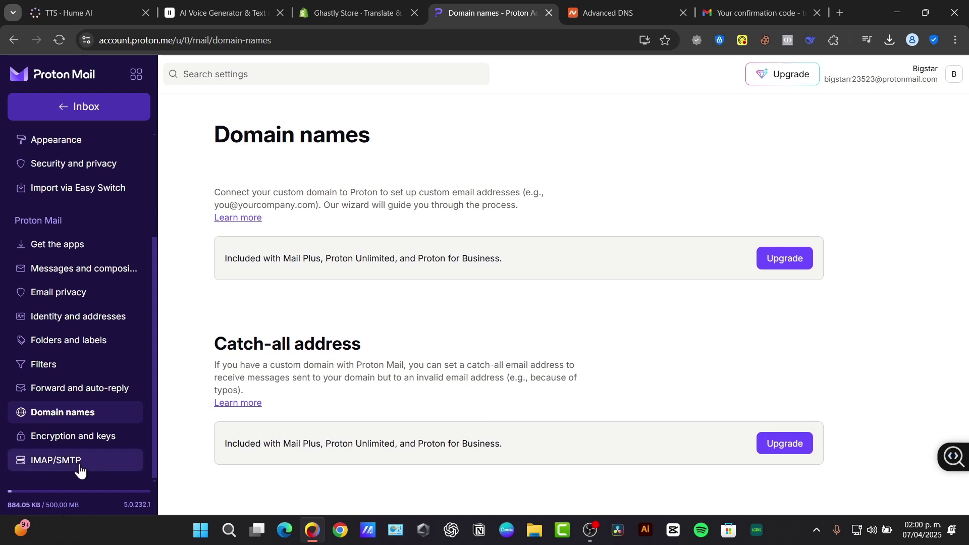
click(20, 462)
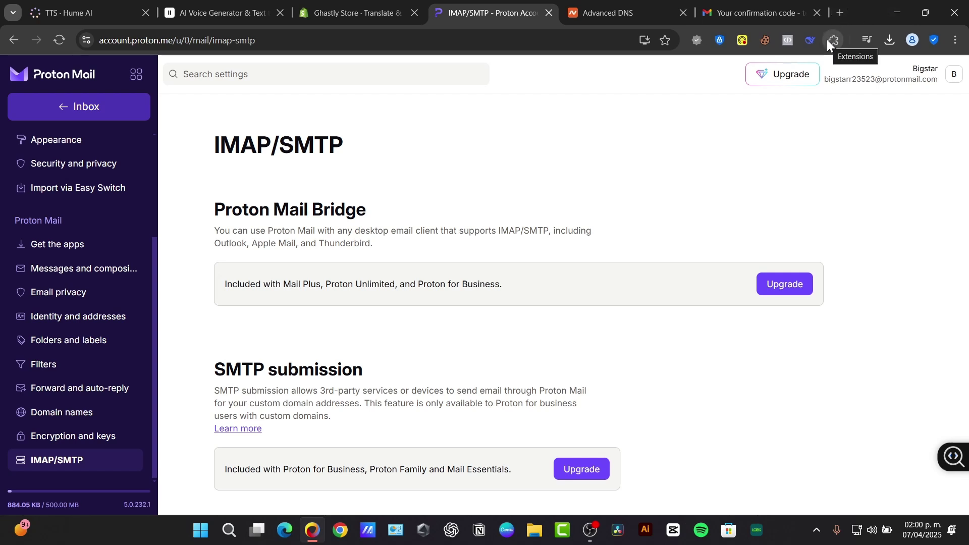
Search Google for 'zoho mail' and open the Zoho Mail website in a new tab.
click(844, 8)
text(zoho)
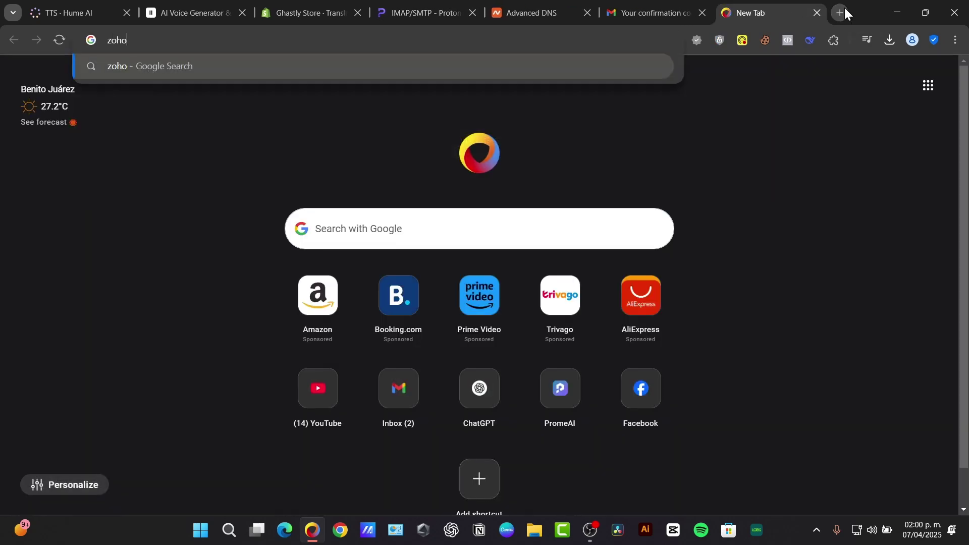
text( mail)
key(Return)
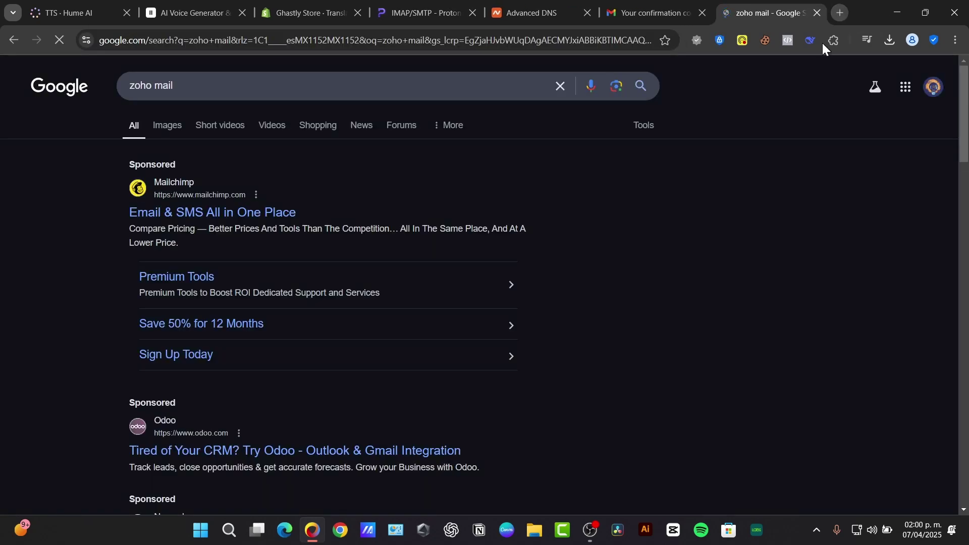
scroll(403, 428, down, 3)
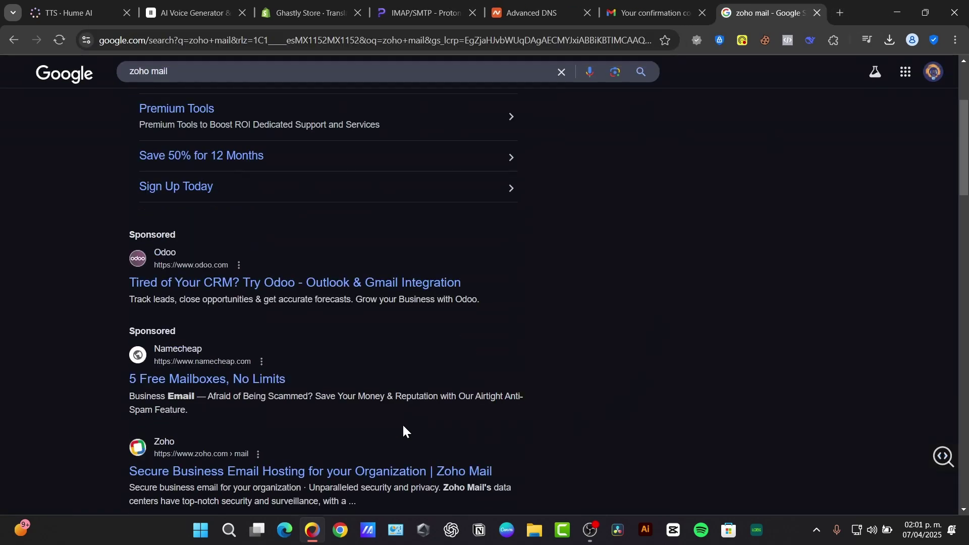
click(357, 469)
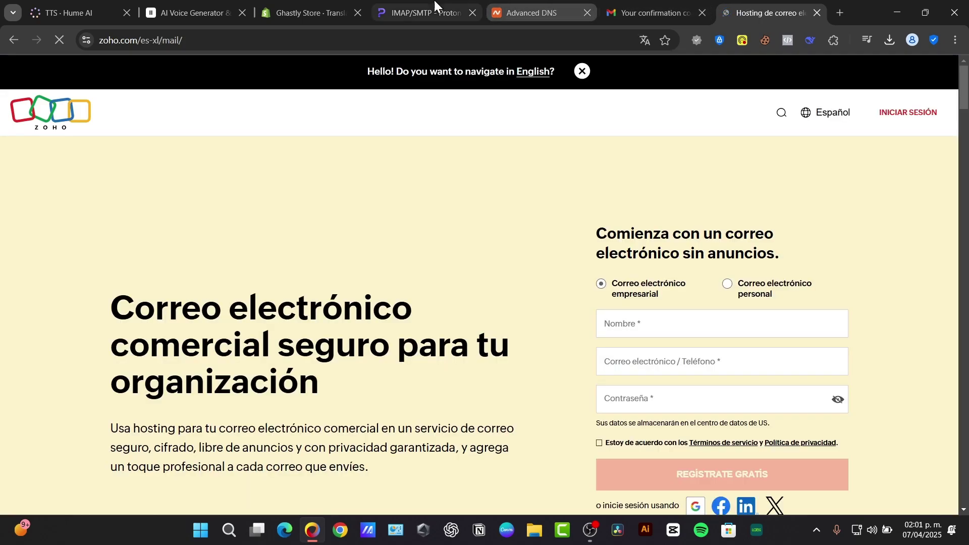
click(435, 6)
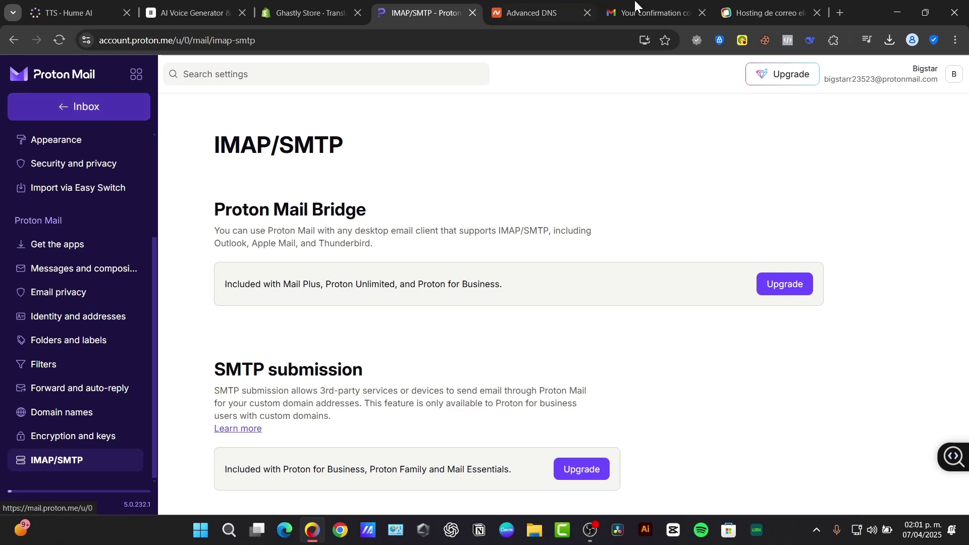
click(762, 13)
Sign in to Zoho Mail and view the cutncull.store entry in the admin Domains list.
click(889, 114)
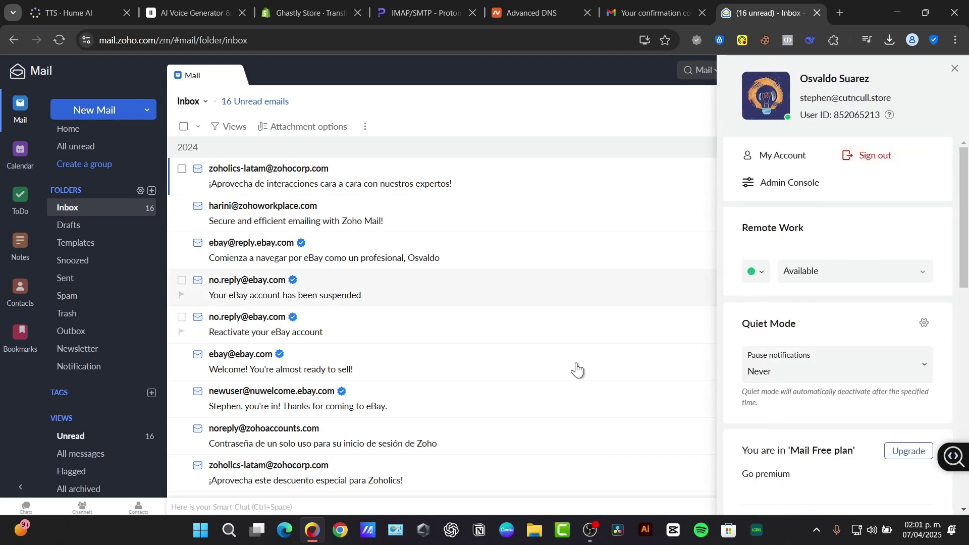
scroll(572, 383, down, 3)
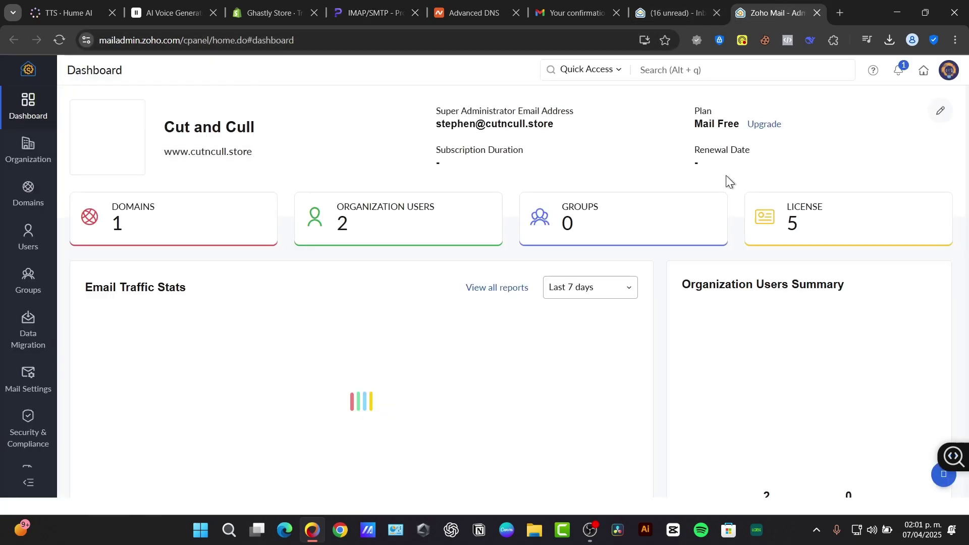
click(218, 235)
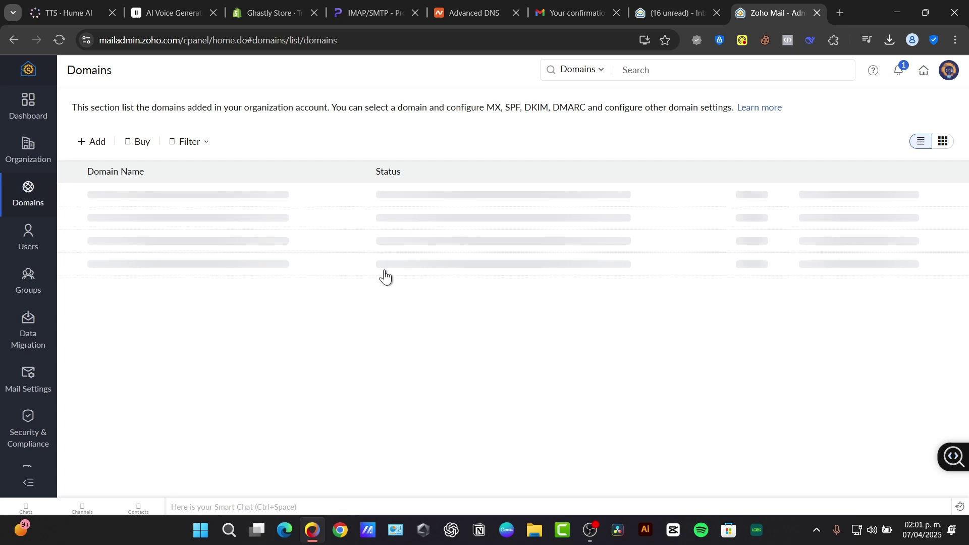
click(341, 202)
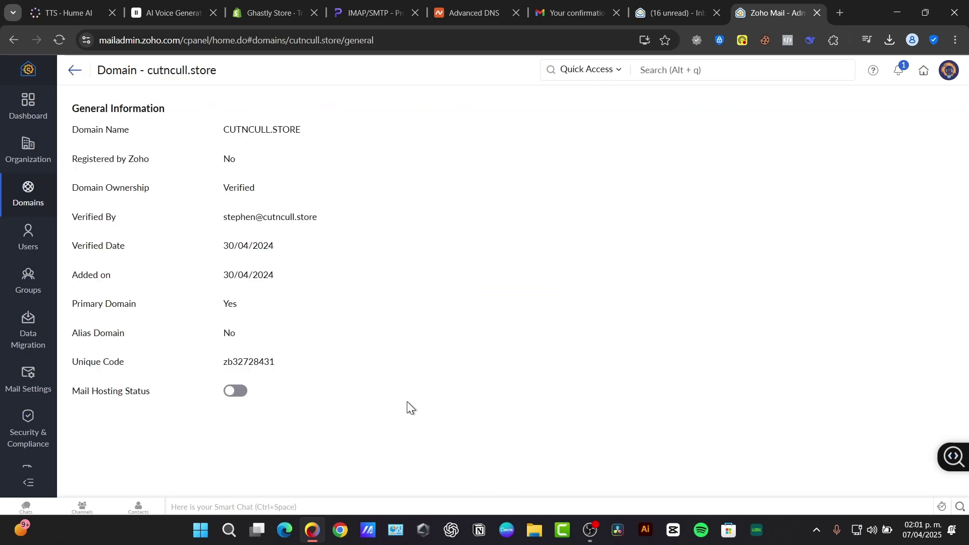
click(74, 71)
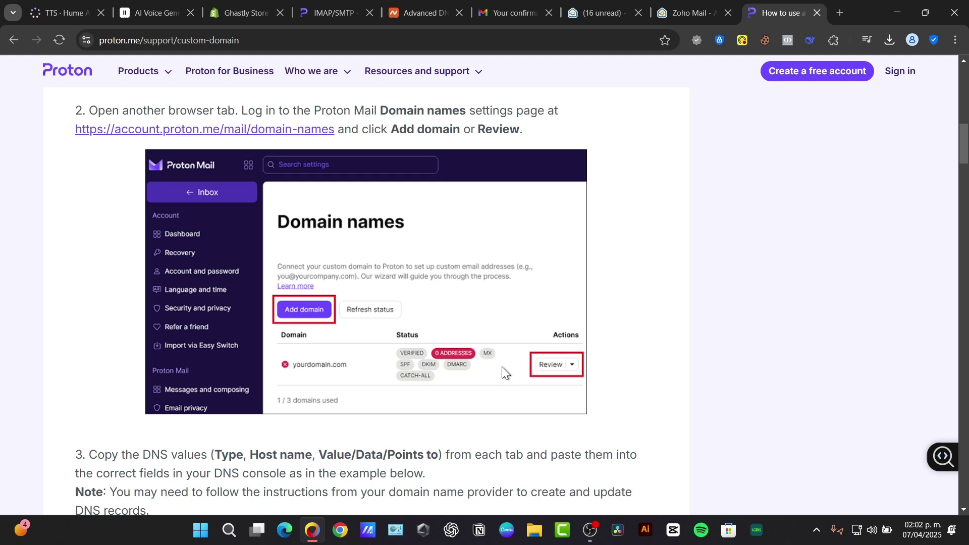
scroll(566, 370, down, 3)
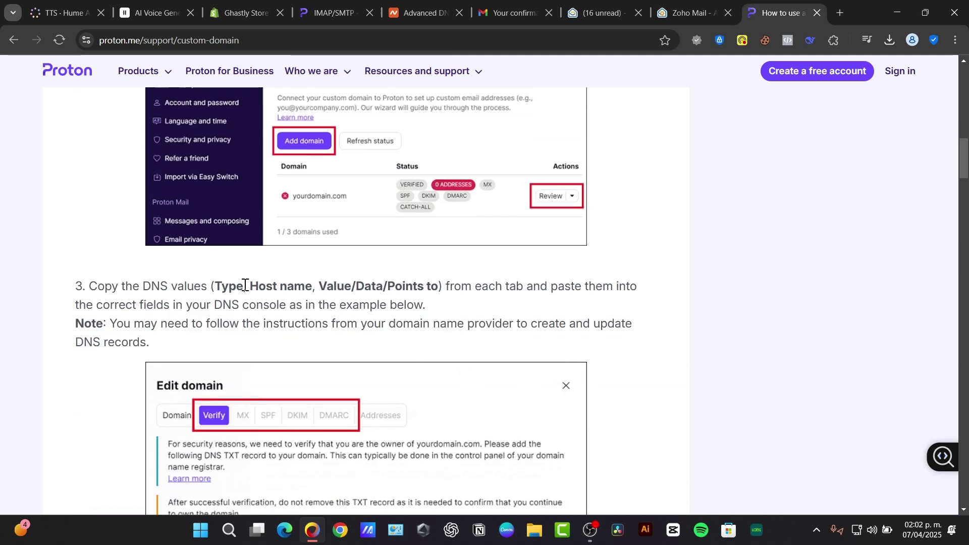
drag(143, 286, 230, 288)
click(227, 292)
scroll(451, 293, down, 3)
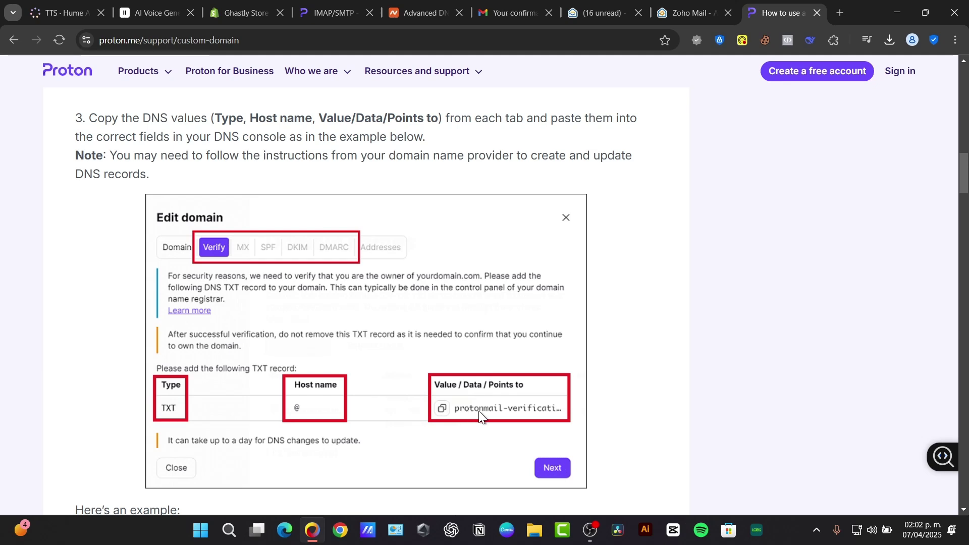
Add a new host record row for hexana.store and set its type to TXT Record.
click(431, 6)
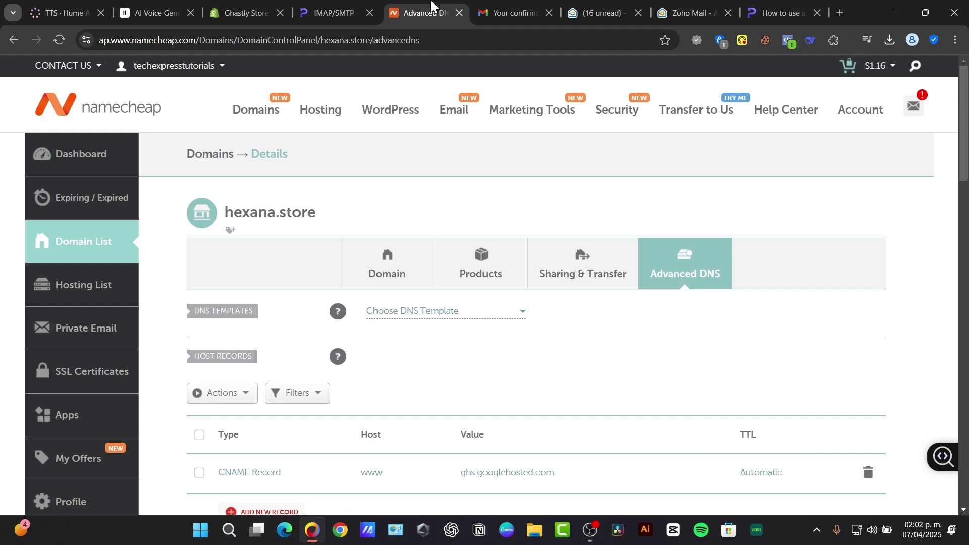
scroll(402, 277, down, 3)
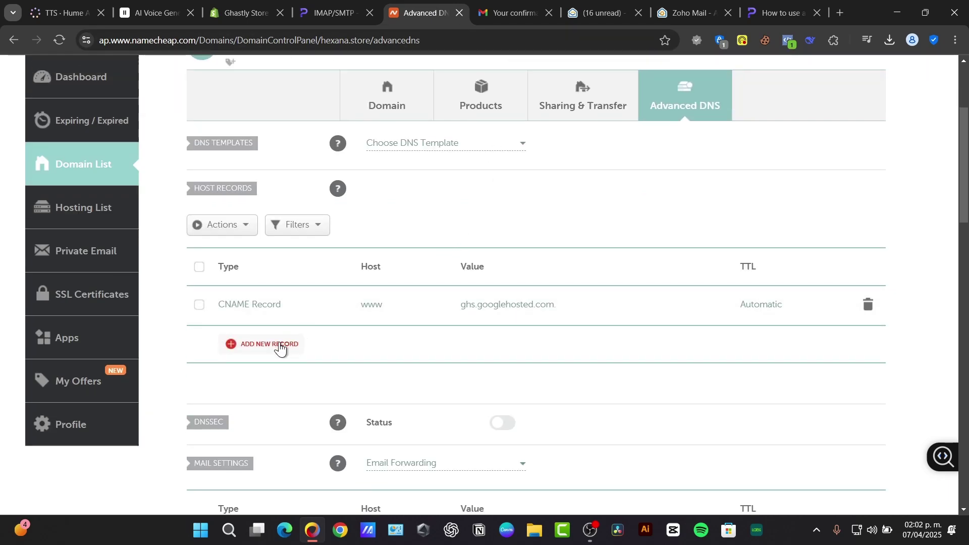
click(279, 348)
scroll(301, 353, down, 2)
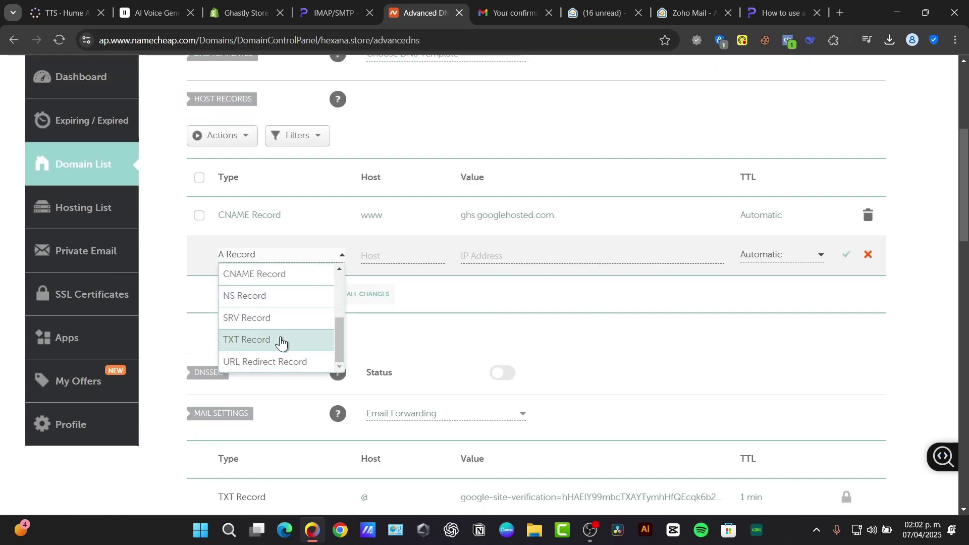
click(283, 340)
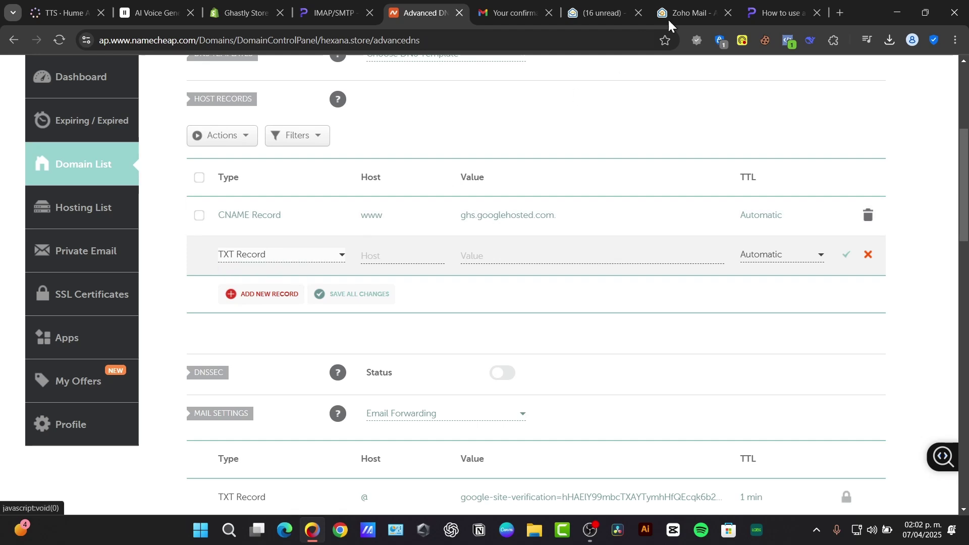
Enter @ as the new TXT record's Host, checking Proton's guide for the value.
click(752, 6)
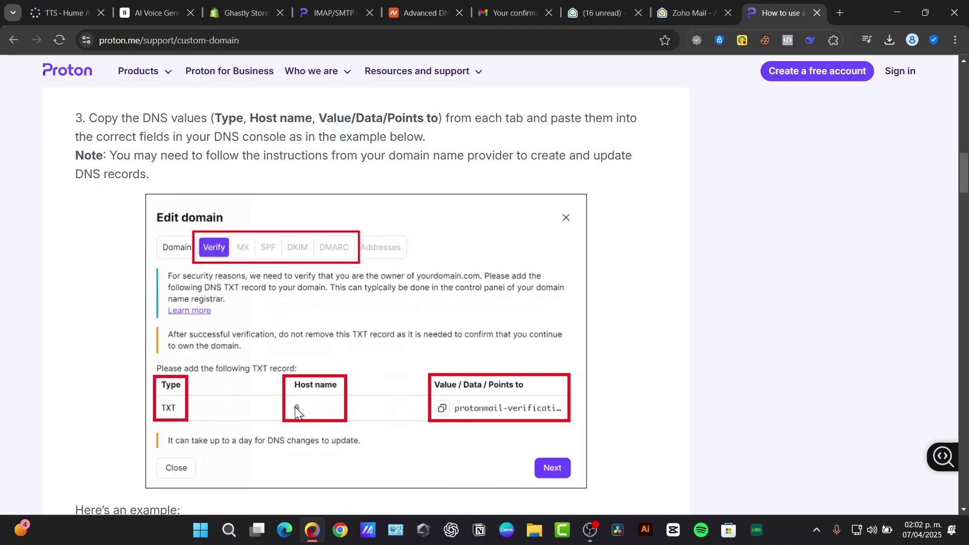
click(352, 6)
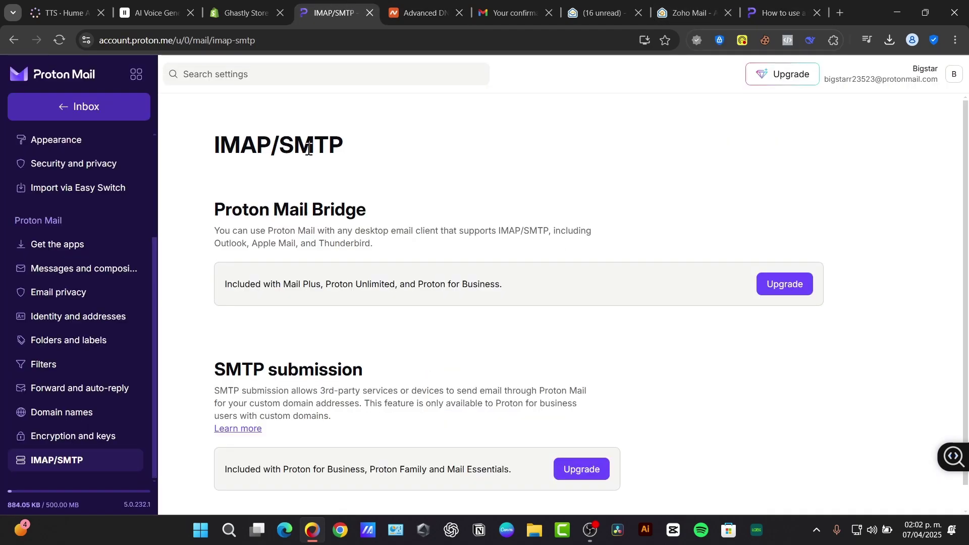
click(438, 13)
click(380, 258)
text(@)
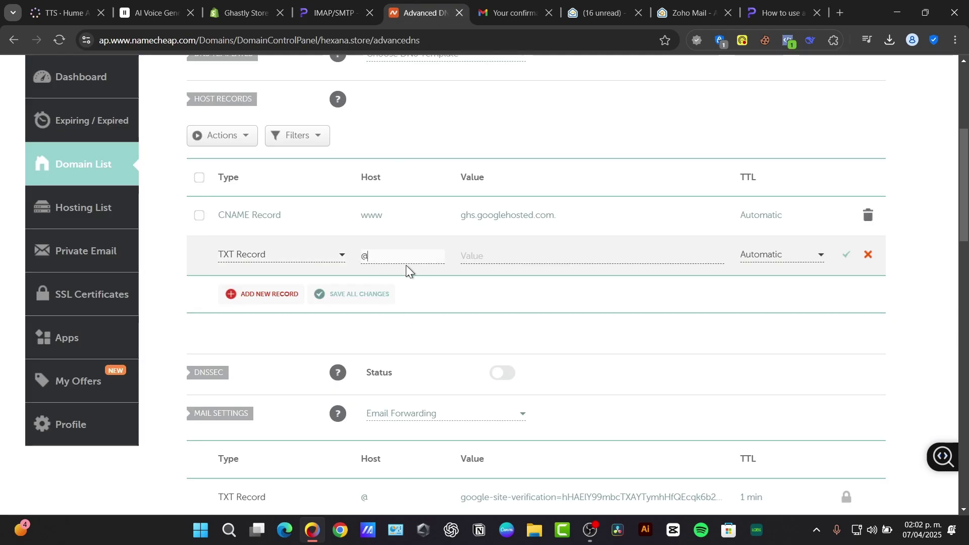
click(528, 251)
click(780, 13)
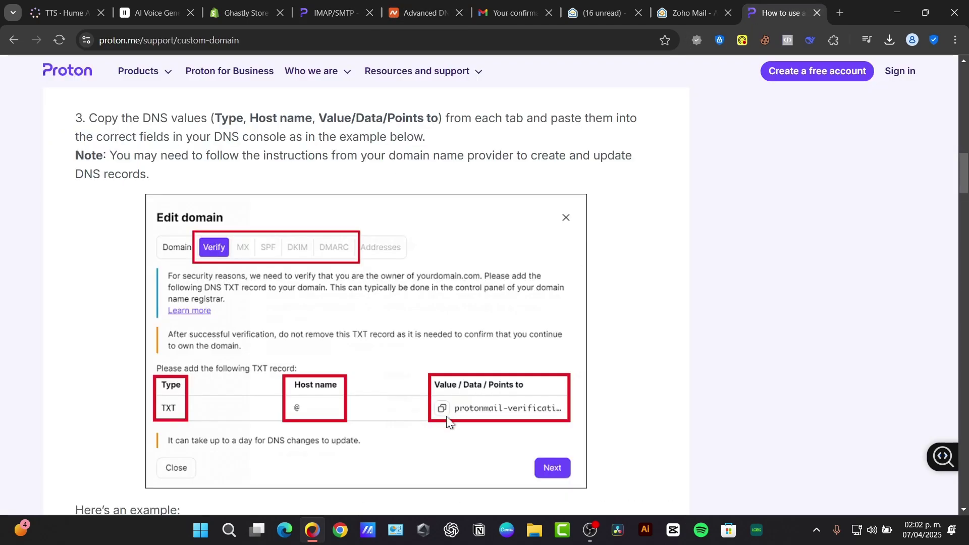
scroll(550, 408, down, 3)
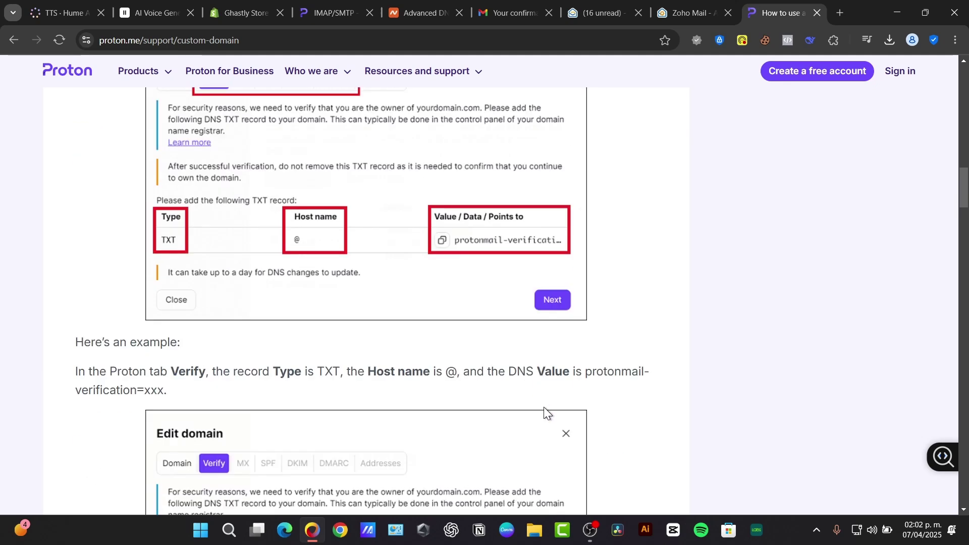
click(419, 12)
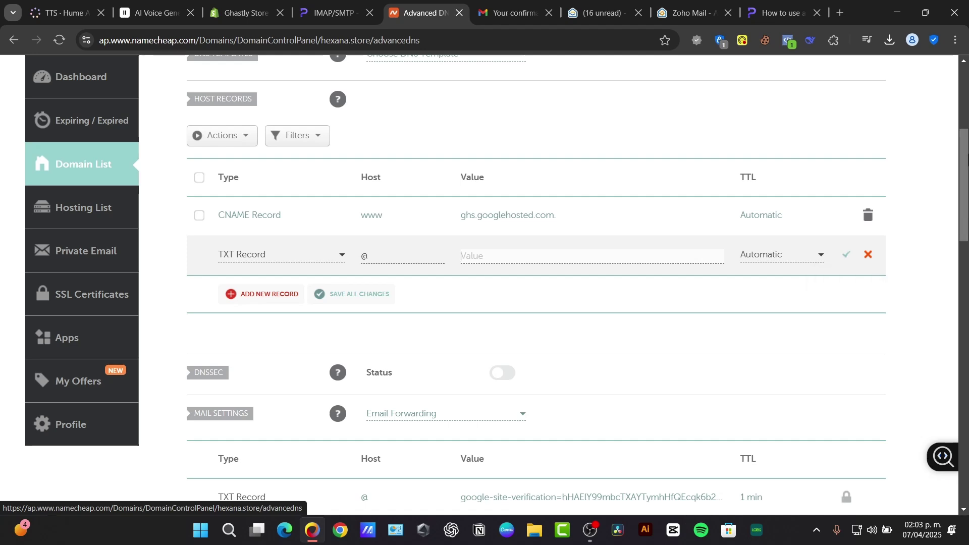
Scroll Proton's custom-domain guide through the DNS record steps to 'Create new users and addresses'.
click(768, 2)
scroll(549, 326, down, 3)
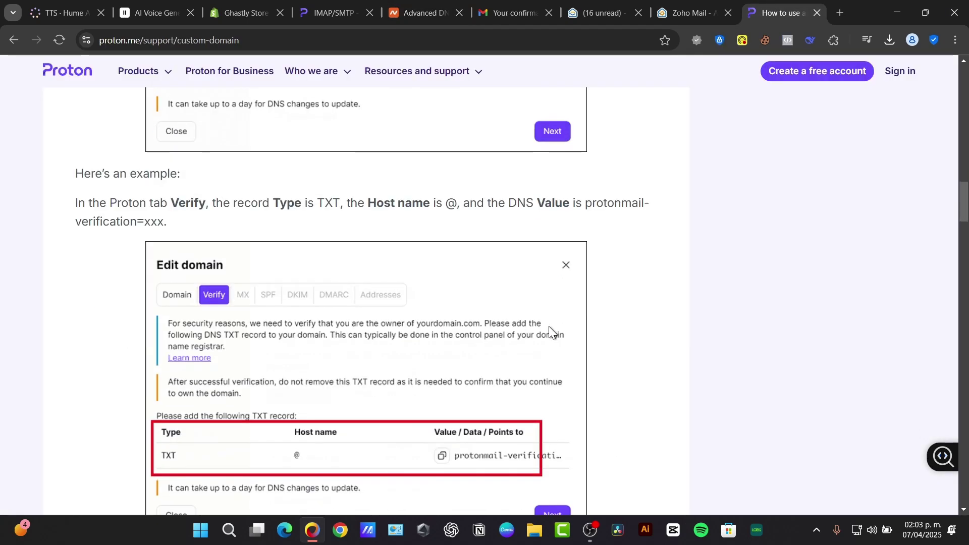
scroll(549, 326, down, 4)
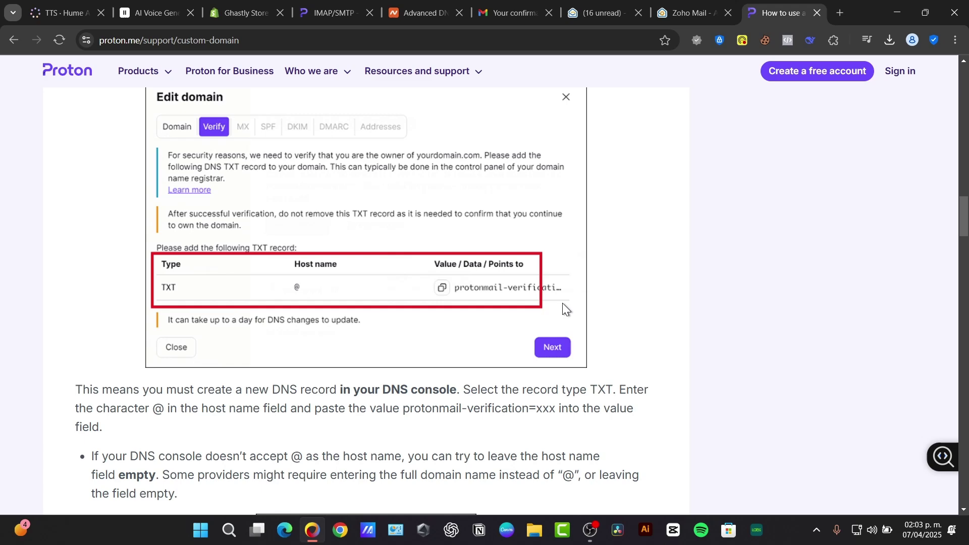
scroll(575, 308, down, 3)
scroll(262, 293, down, 3)
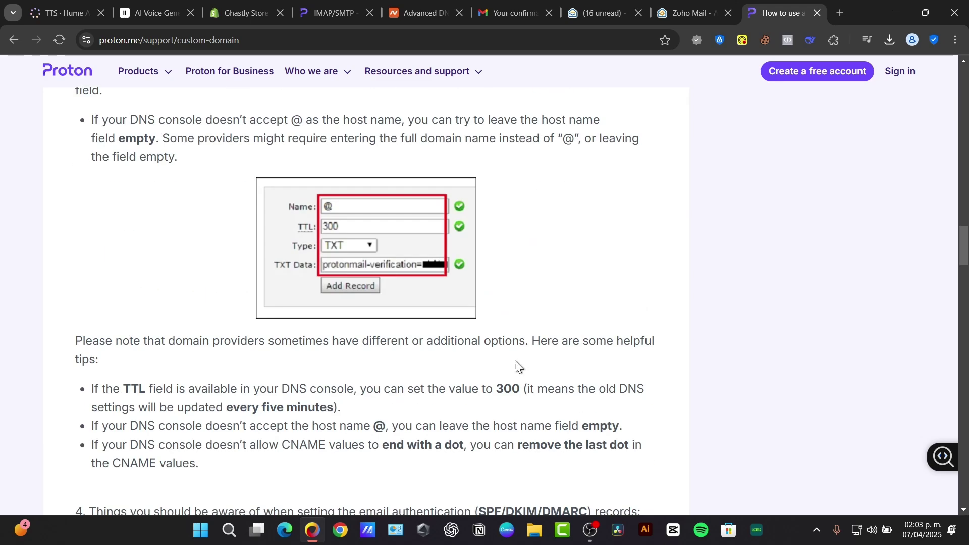
scroll(457, 232, down, 3)
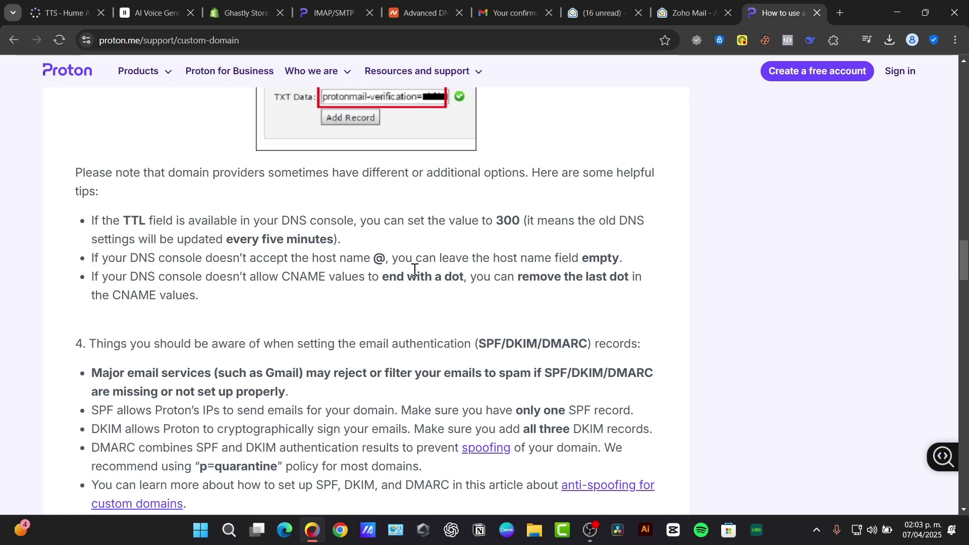
scroll(428, 368, down, 3)
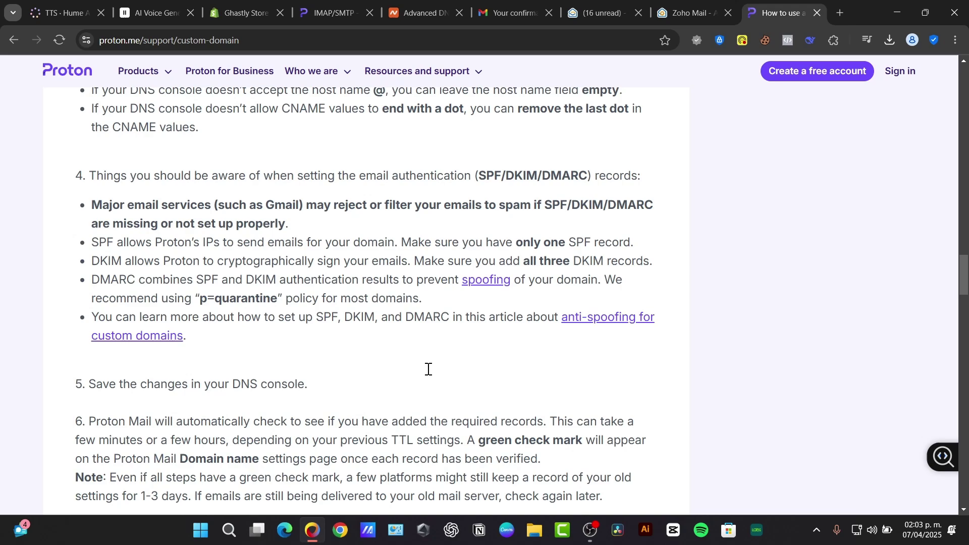
drag(77, 170, 77, 500)
scroll(568, 355, down, 6)
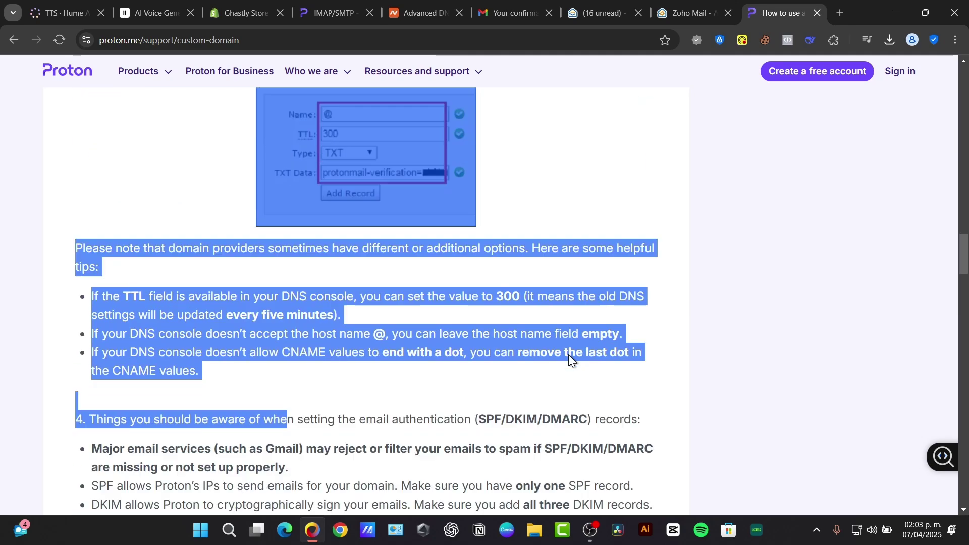
click(513, 333)
scroll(513, 333, down, 3)
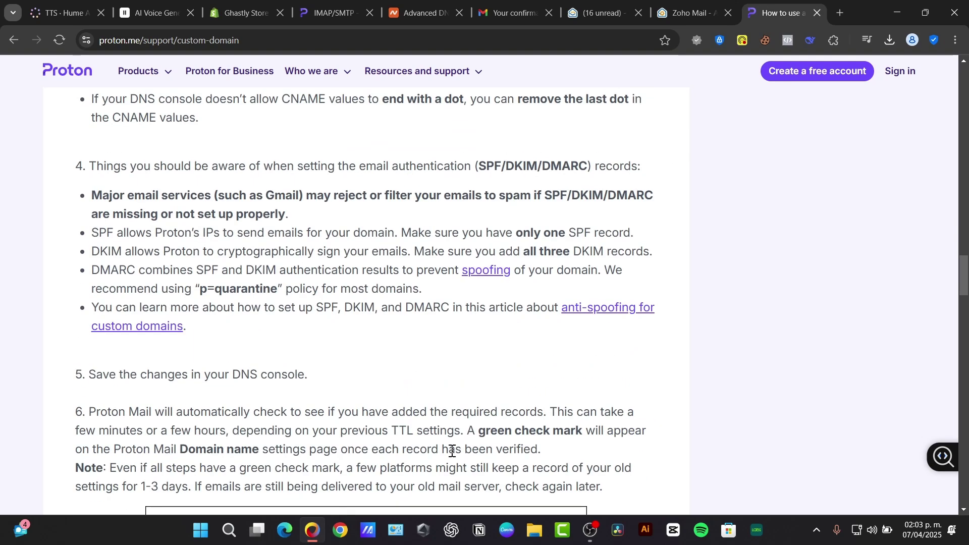
scroll(504, 328, down, 3)
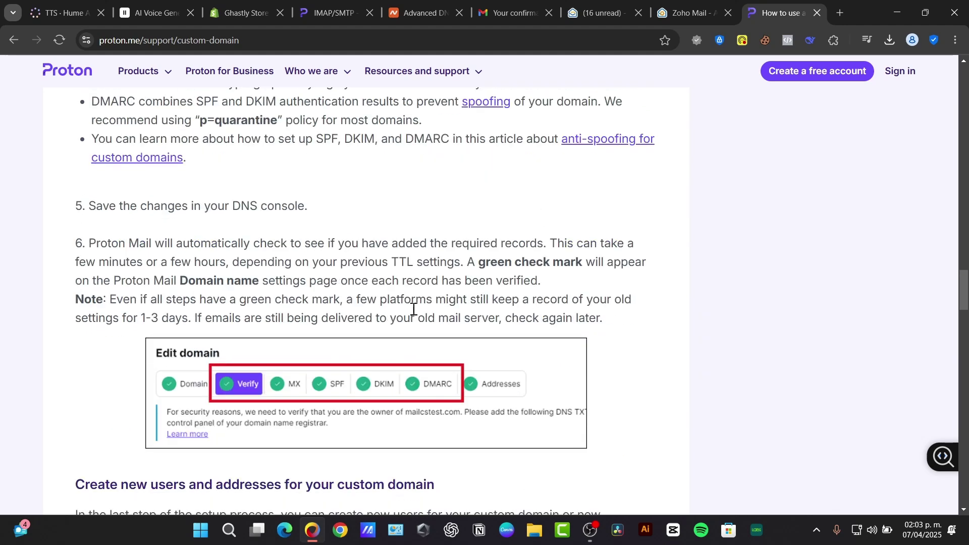
scroll(365, 305, down, 3)
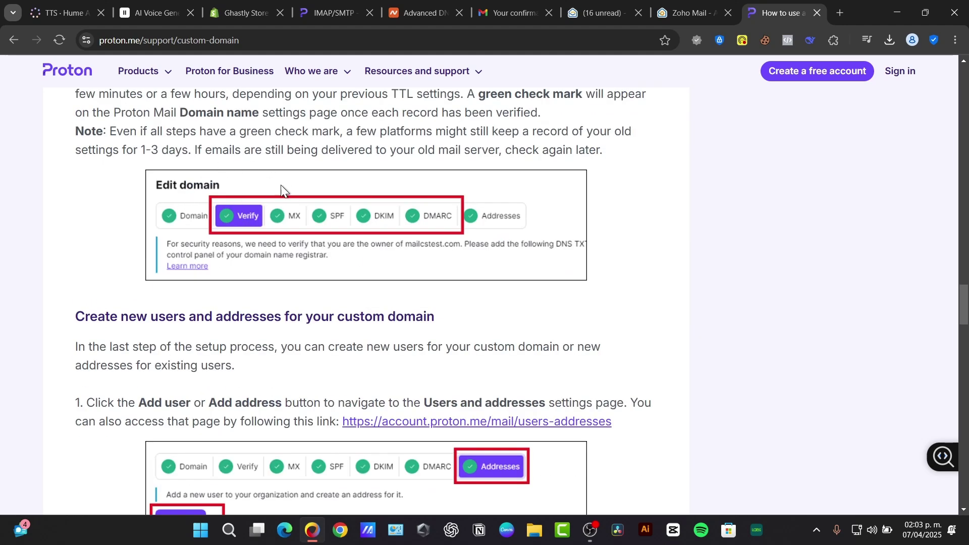
scroll(570, 226, down, 3)
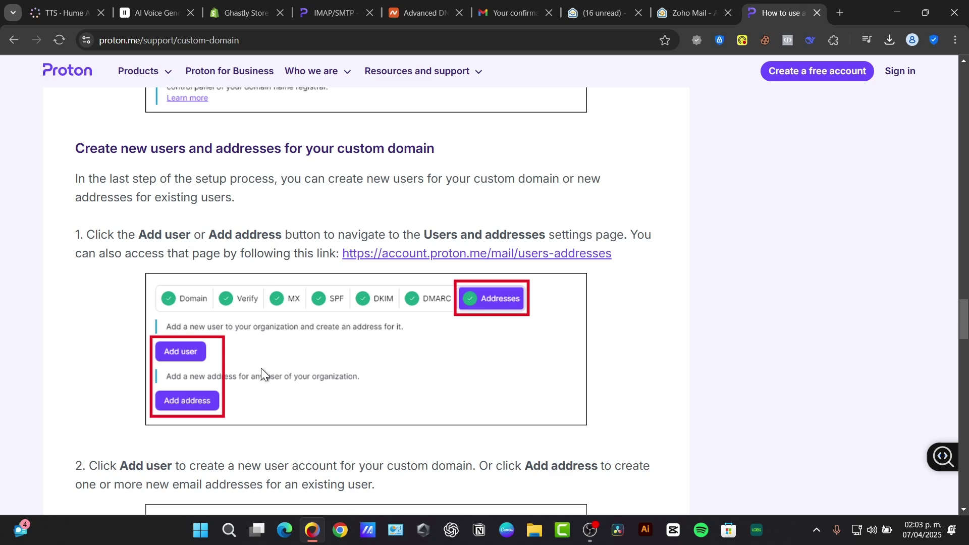
scroll(262, 368, down, 3)
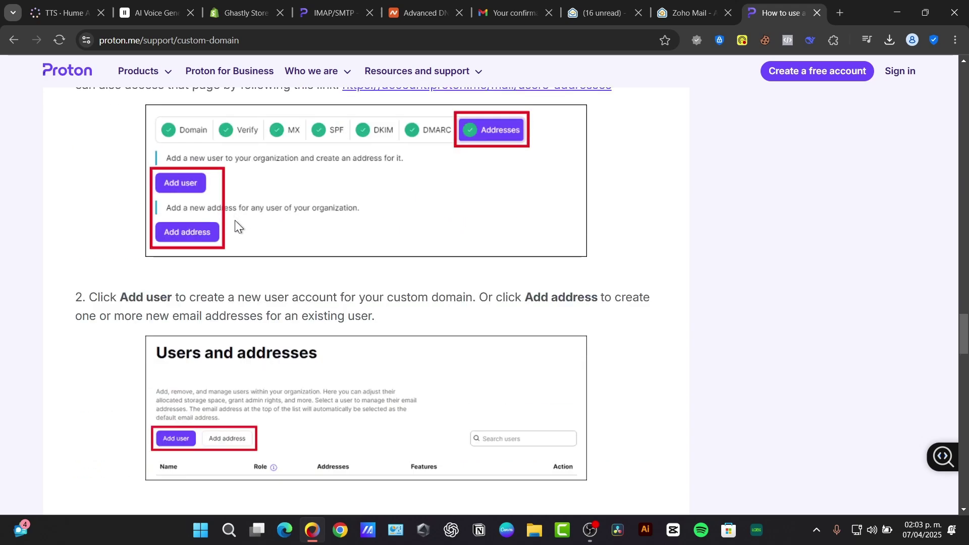
scroll(235, 227, down, 3)
scroll(433, 426, down, 1)
scroll(433, 426, up, 4)
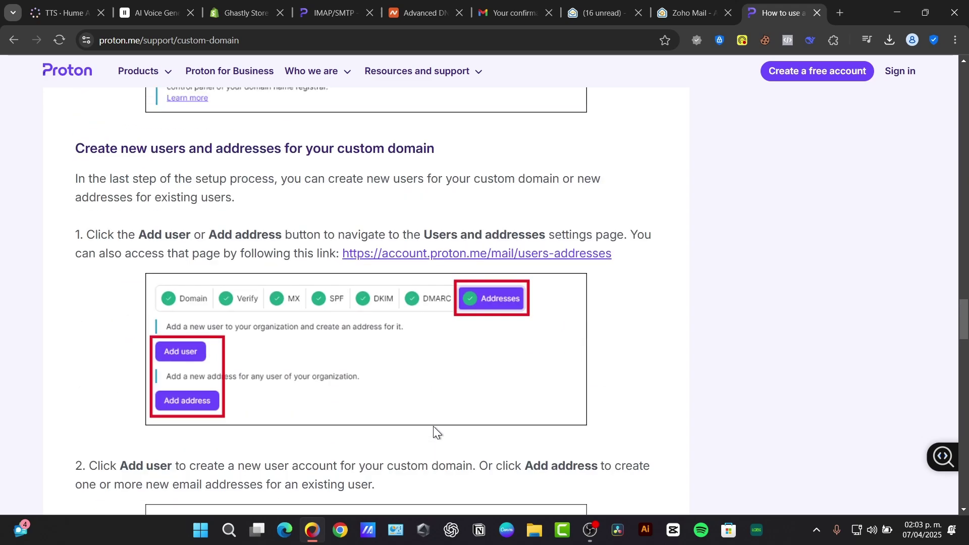
Open cutncull.store in Zoho's admin Domains list and switch on its Mail Hosting Status.
click(628, 8)
click(699, 7)
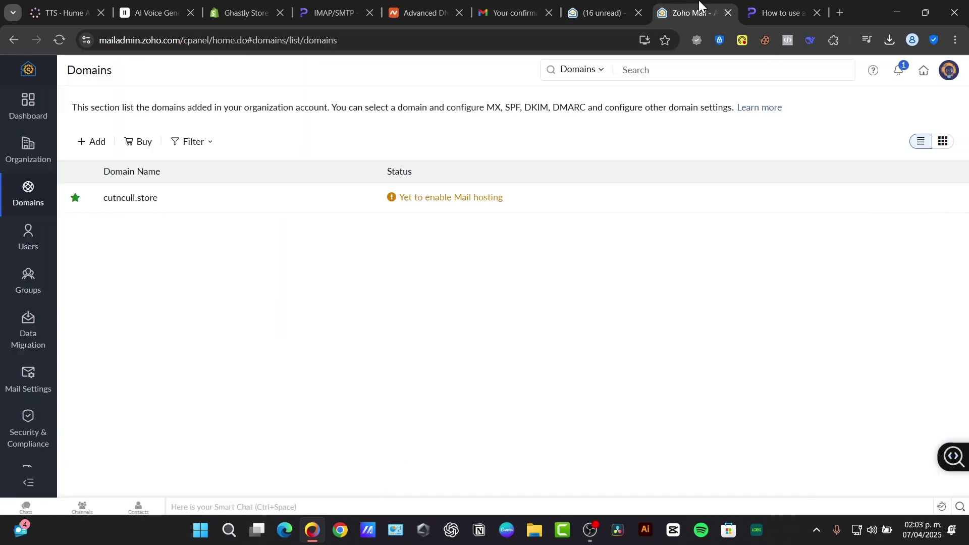
click(454, 197)
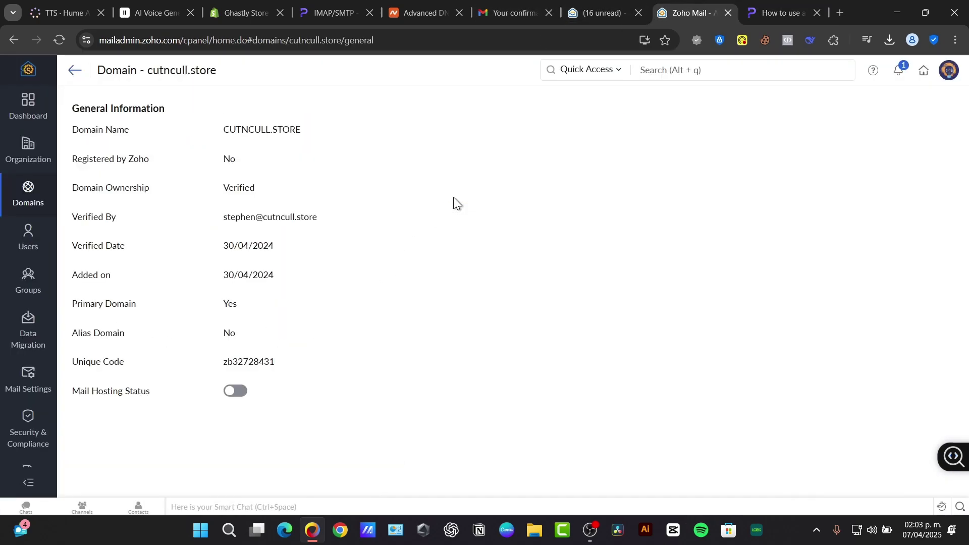
click(240, 393)
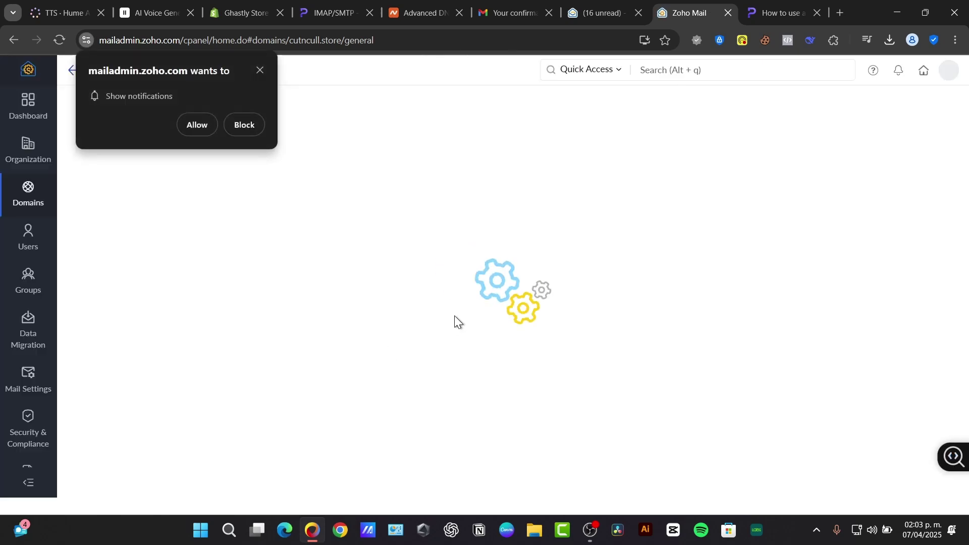
click(260, 70)
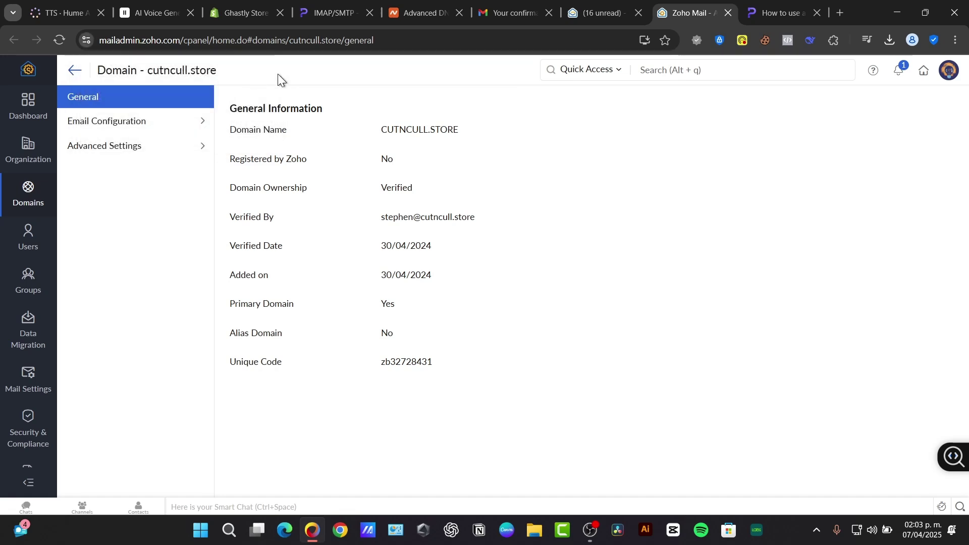
Show cutncull.store's required MX records: mx.zoho.com, mx2.zoho.com and mx3.zoho.com.
click(174, 125)
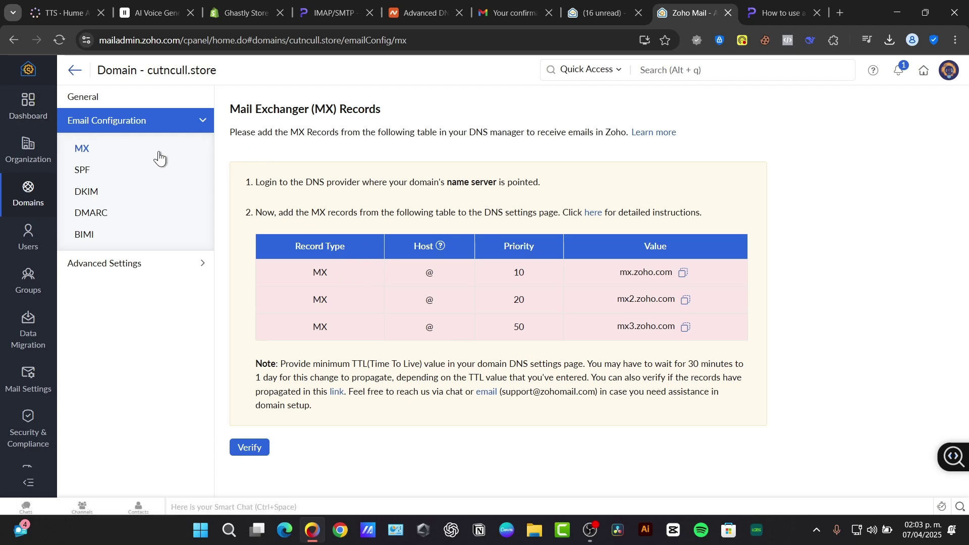
click(107, 171)
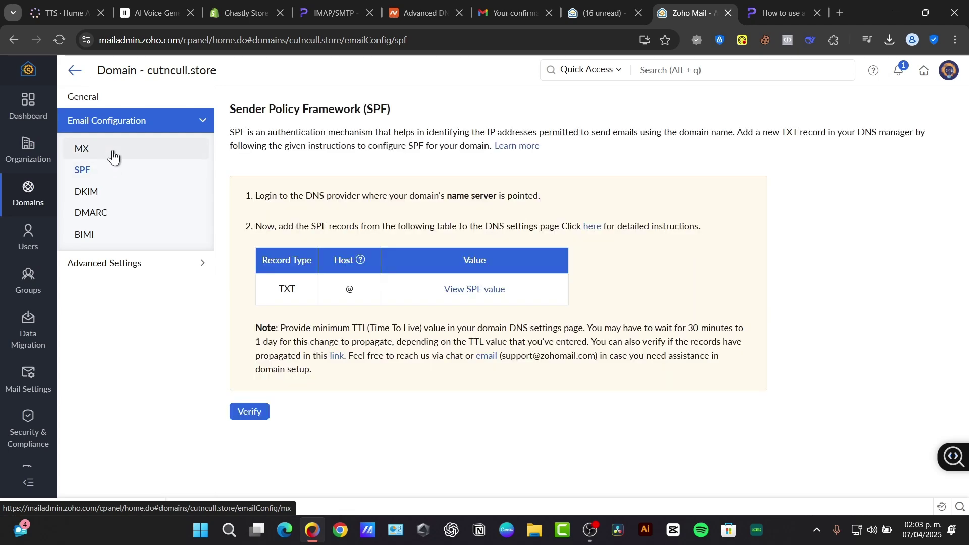
click(113, 155)
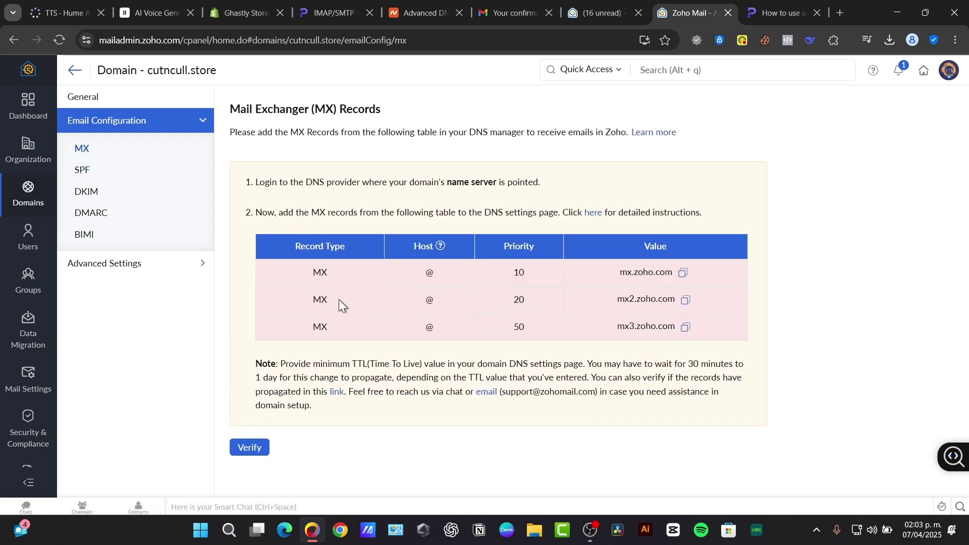
Go to the domain's Namecheap Mail Settings and add a new empty MX record row.
click(418, 12)
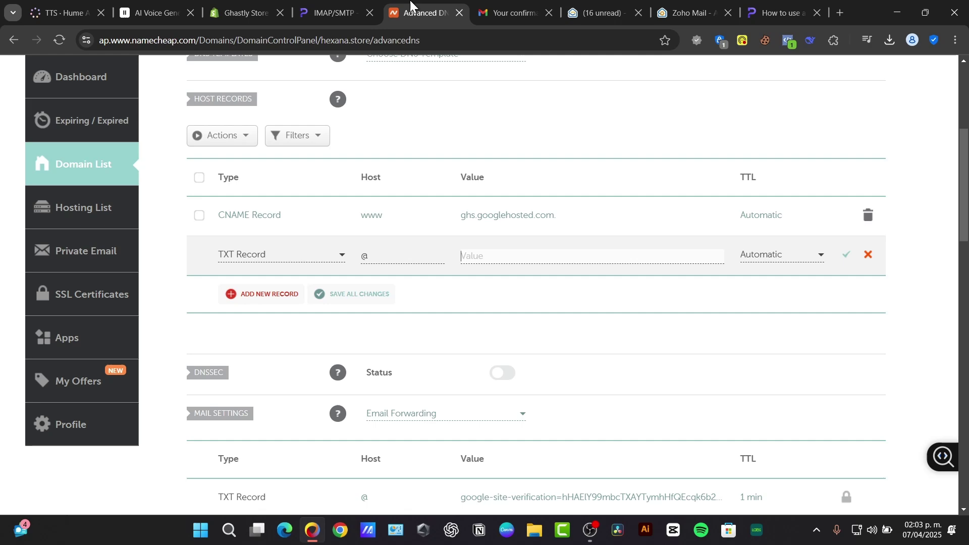
scroll(577, 244, up, 2)
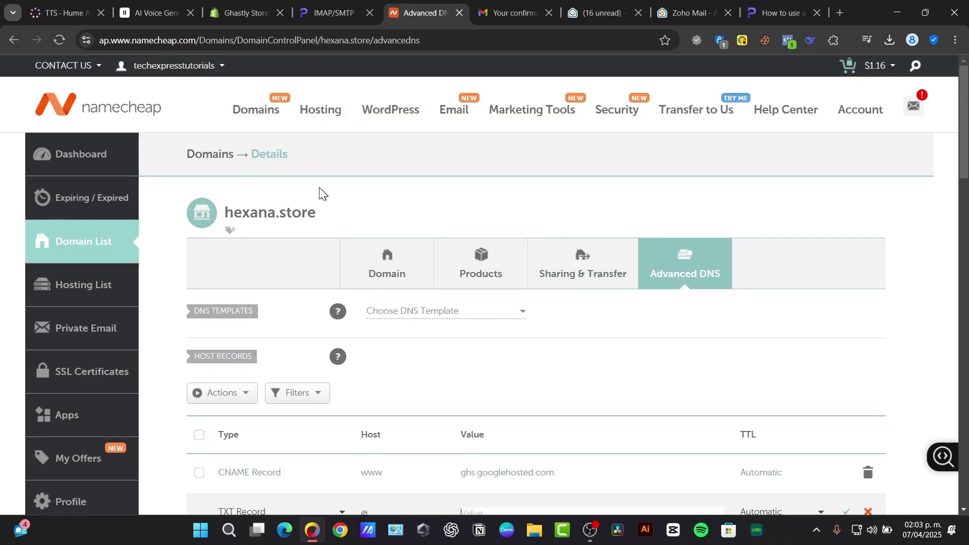
scroll(423, 290, down, 7)
scroll(422, 286, down, 8)
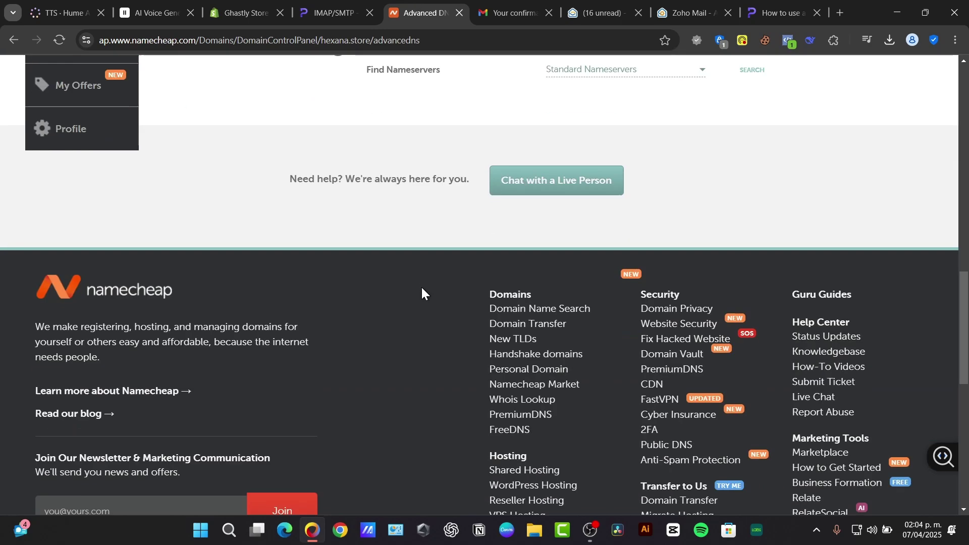
scroll(303, 242, up, 11)
click(100, 163)
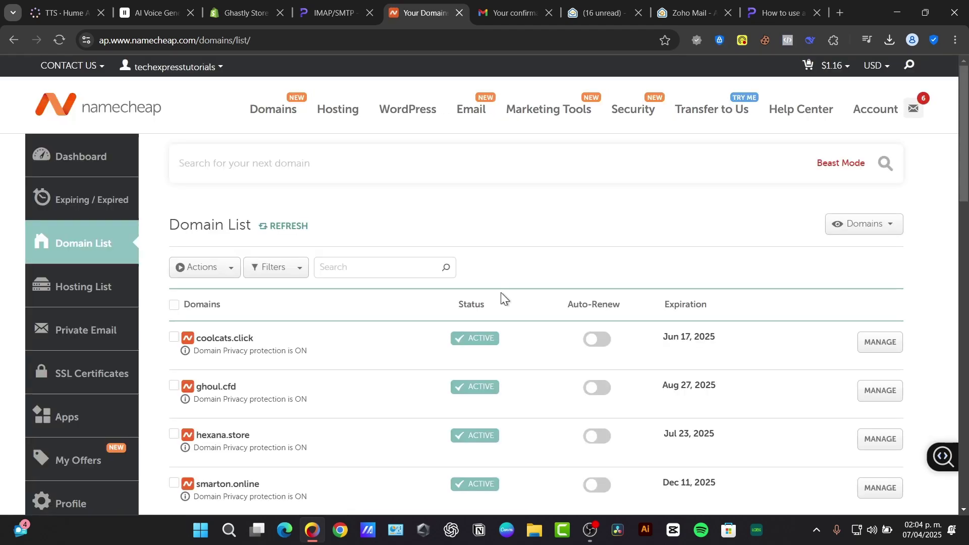
scroll(474, 302, down, 1)
scroll(464, 305, down, 6)
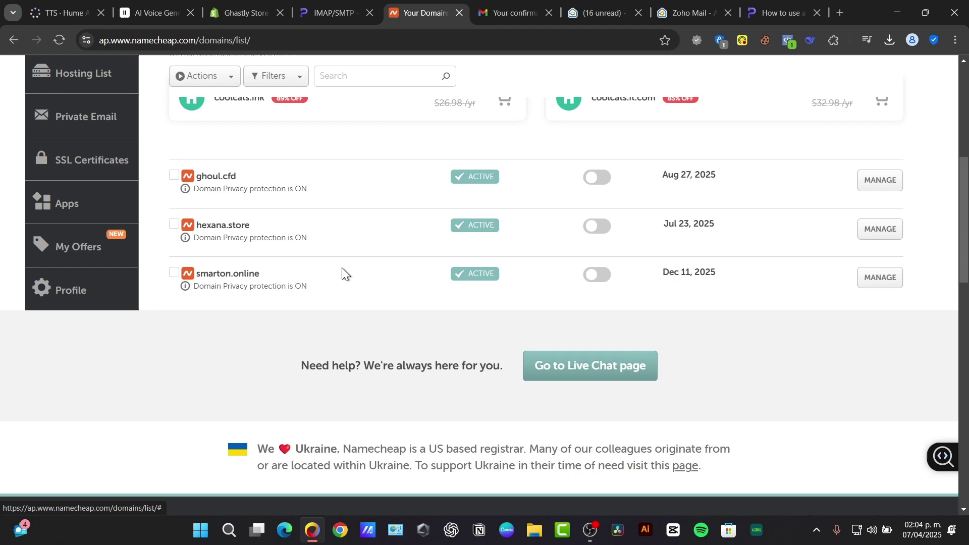
scroll(342, 273, up, 7)
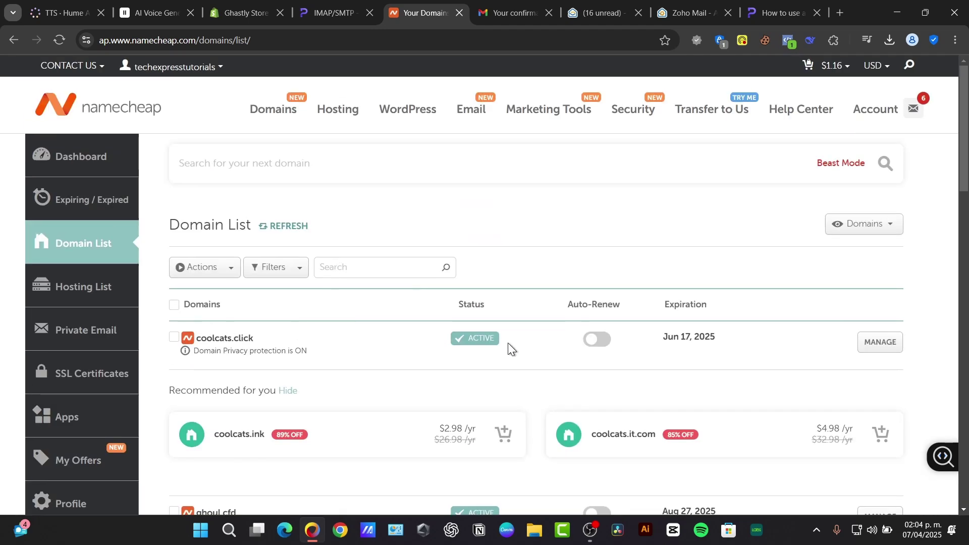
scroll(507, 343, down, 6)
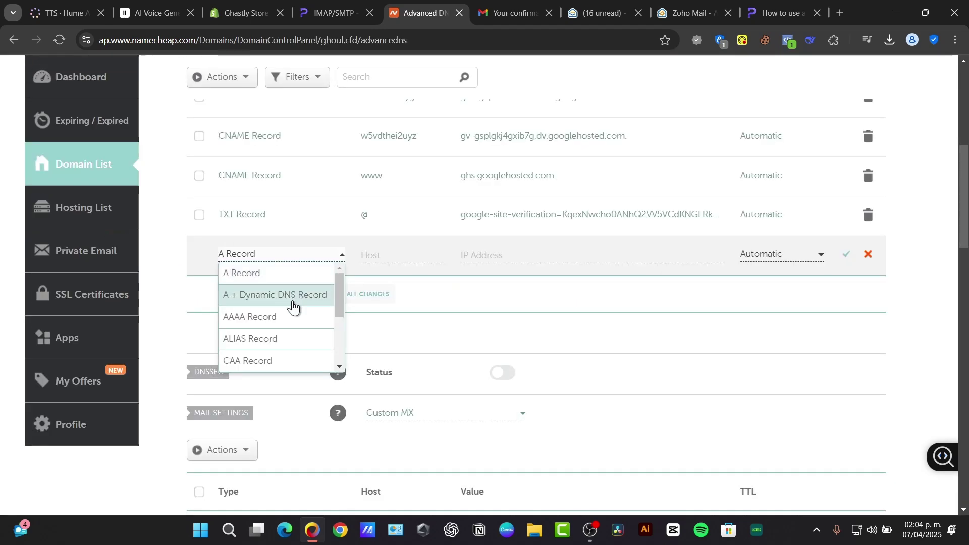
scroll(281, 325, down, 5)
scroll(281, 340, up, 5)
scroll(342, 316, down, 1)
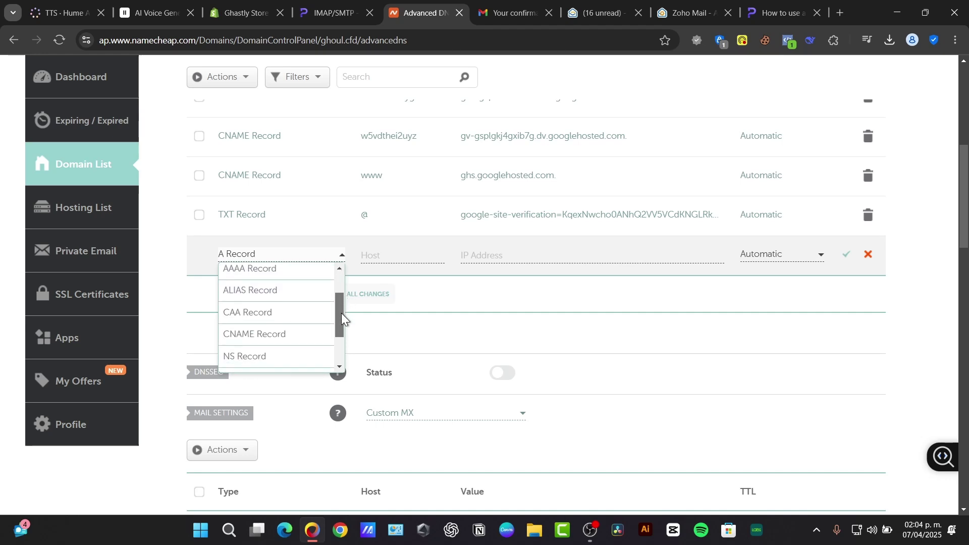
scroll(341, 317, down, 2)
click(508, 327)
scroll(431, 299, down, 3)
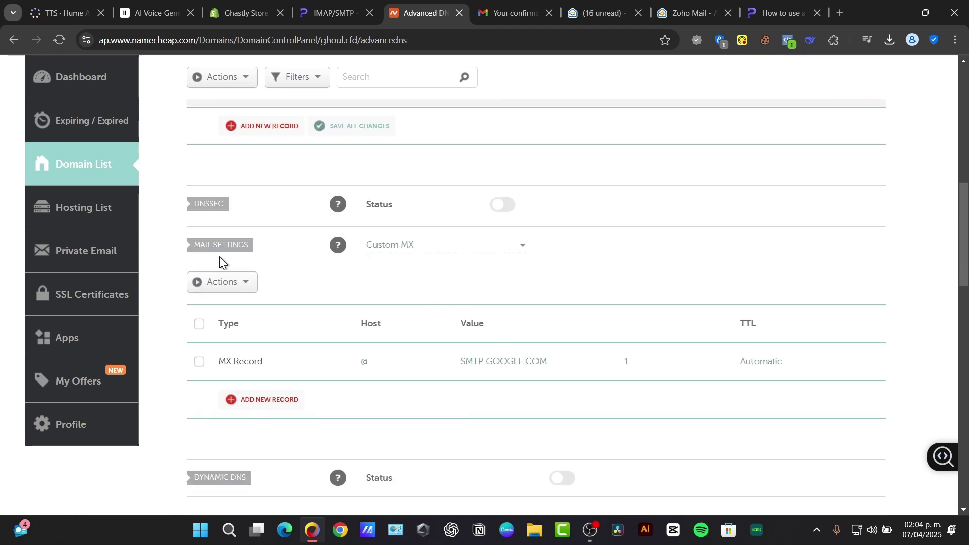
click(277, 399)
scroll(284, 393, down, 2)
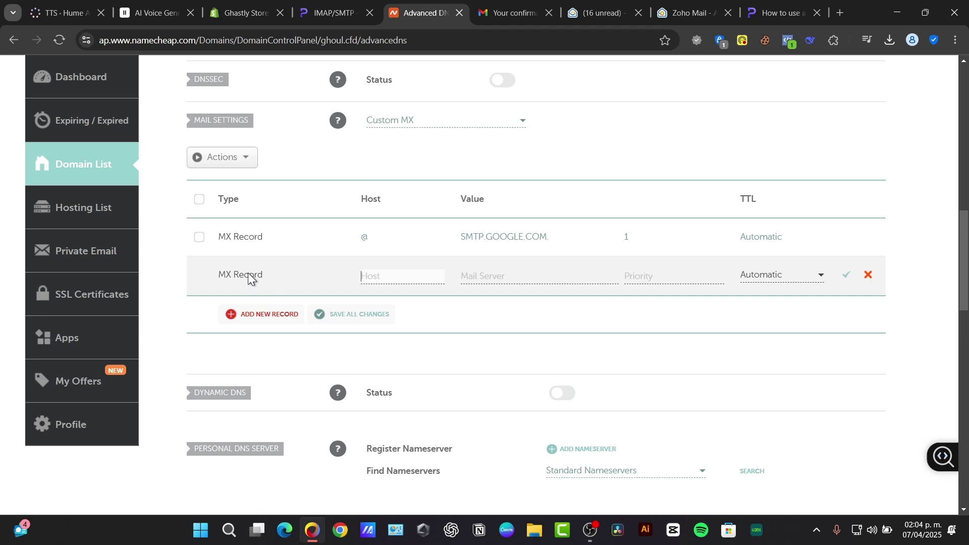
Save the MX record with host @, mail server mx.zoho.com copied from Zoho, priority 10.
click(687, 7)
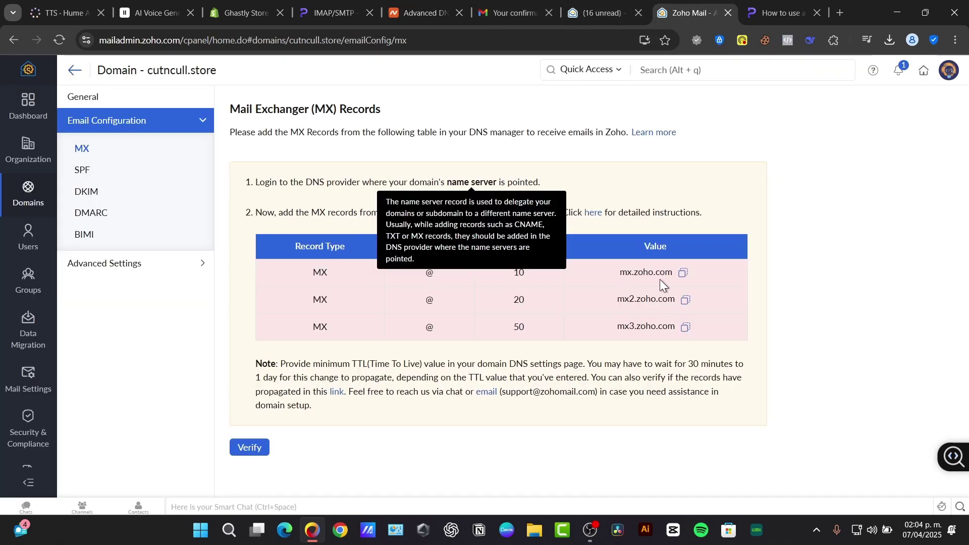
click(683, 272)
click(509, 12)
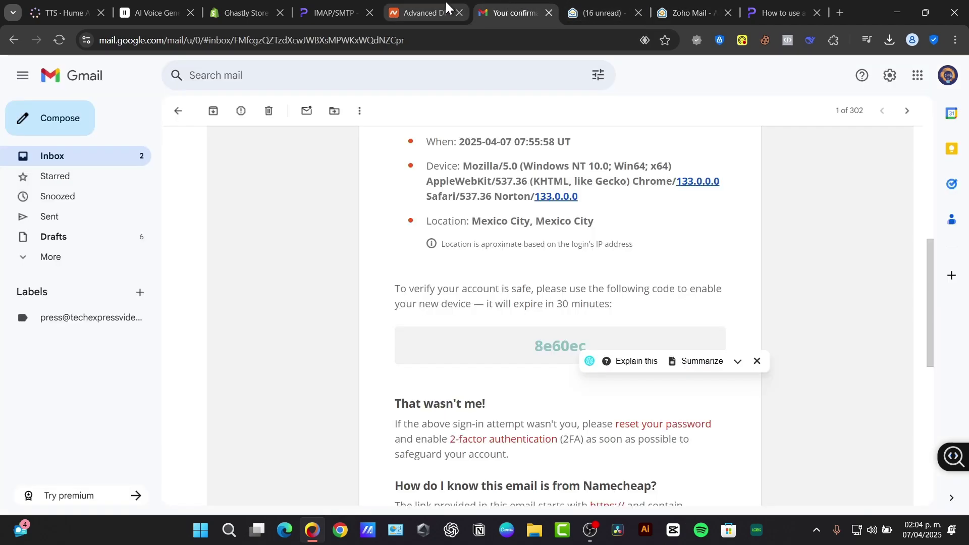
click(446, 6)
text(@)
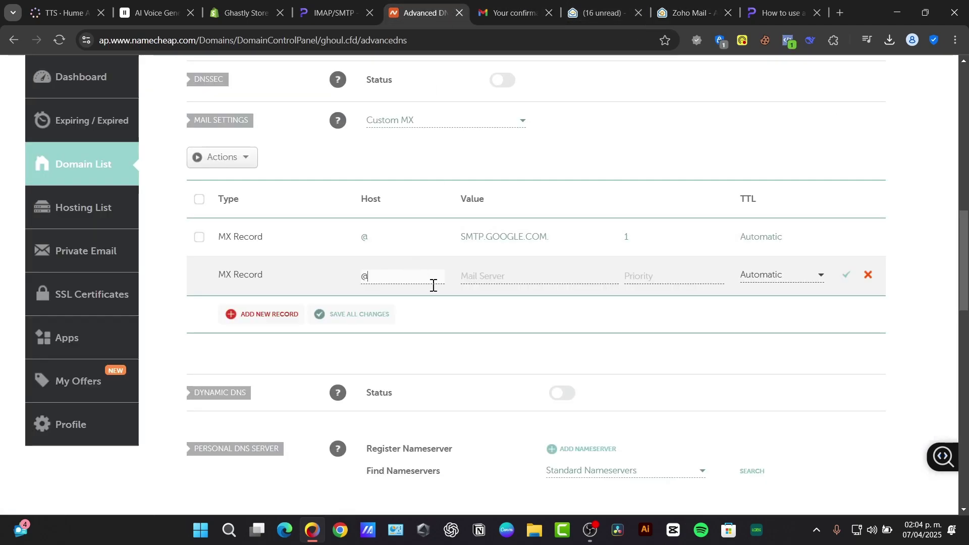
click(522, 276)
key(ctrl+v)
key(Tab)
text(10)
click(845, 276)
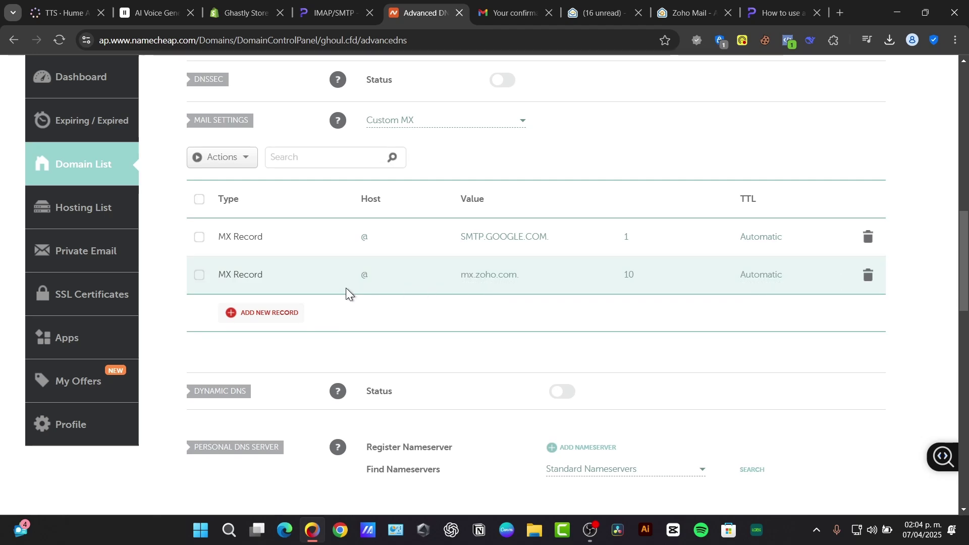
Return to Zoho's admin settings for cutncull.store and view the SPF record instructions.
click(578, 15)
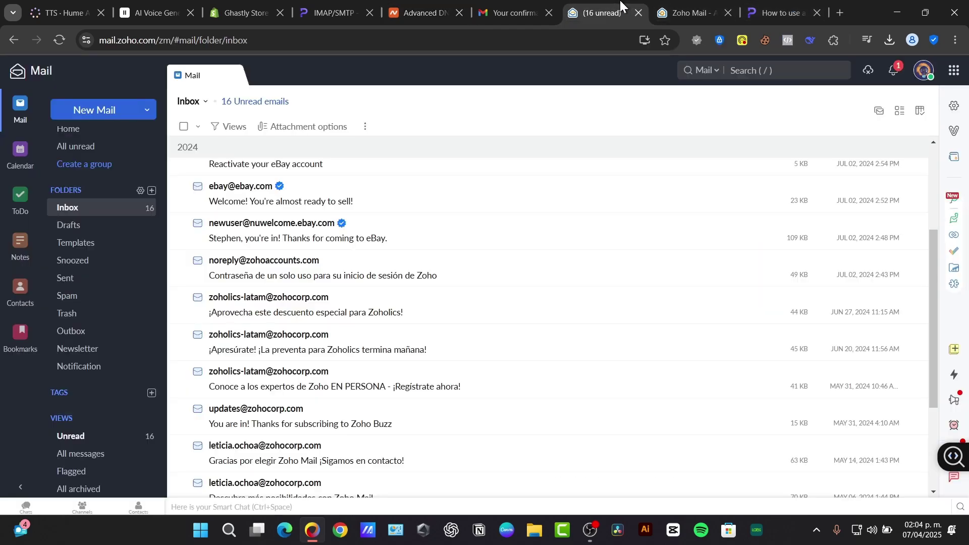
key(ctrl+shift+Tab)
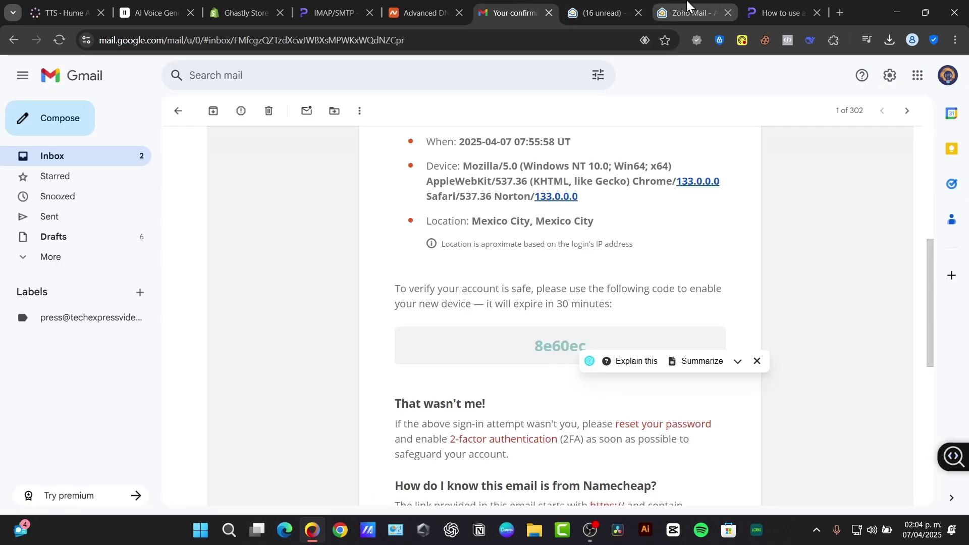
click(689, 7)
click(119, 169)
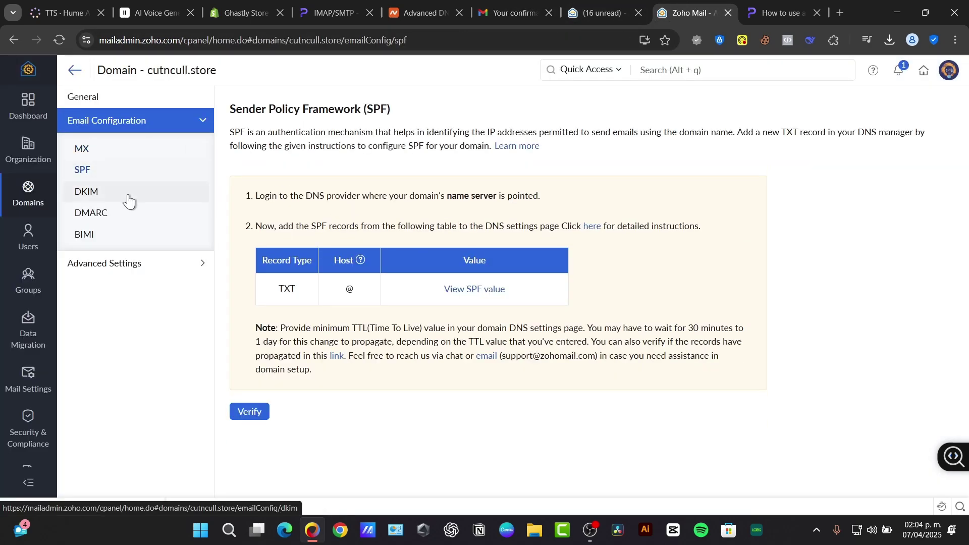
Try enabling DKIM for cutncull.store, view DMARC, then go to the admin Dashboard.
click(124, 194)
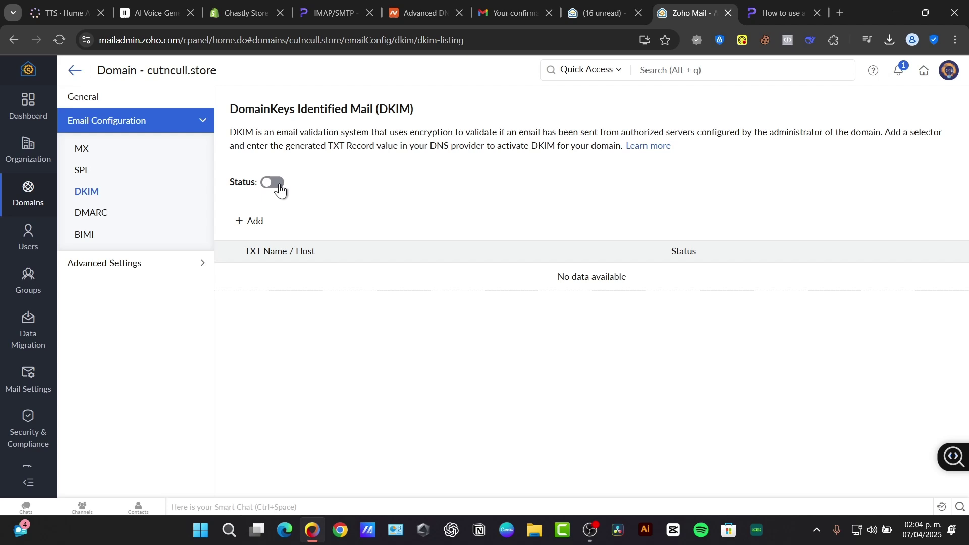
click(272, 183)
click(595, 314)
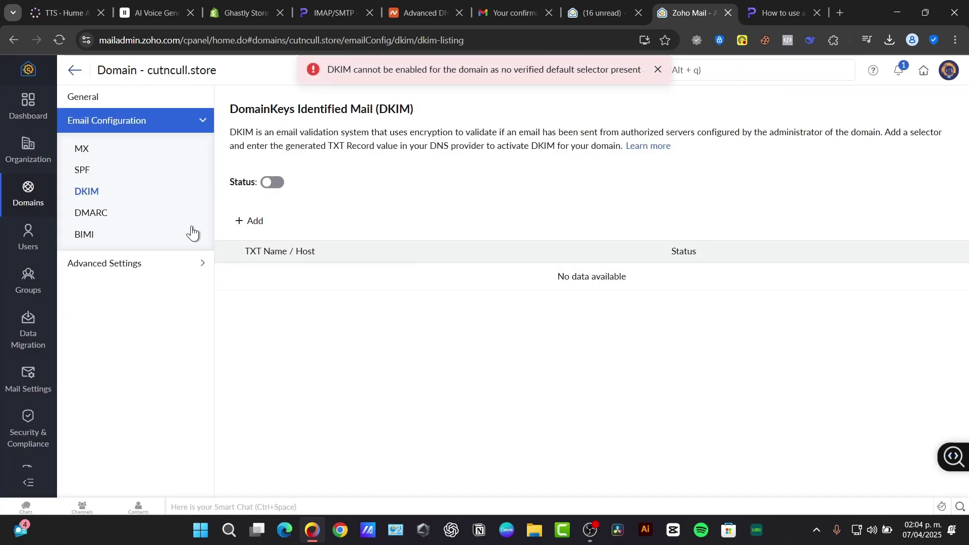
click(115, 214)
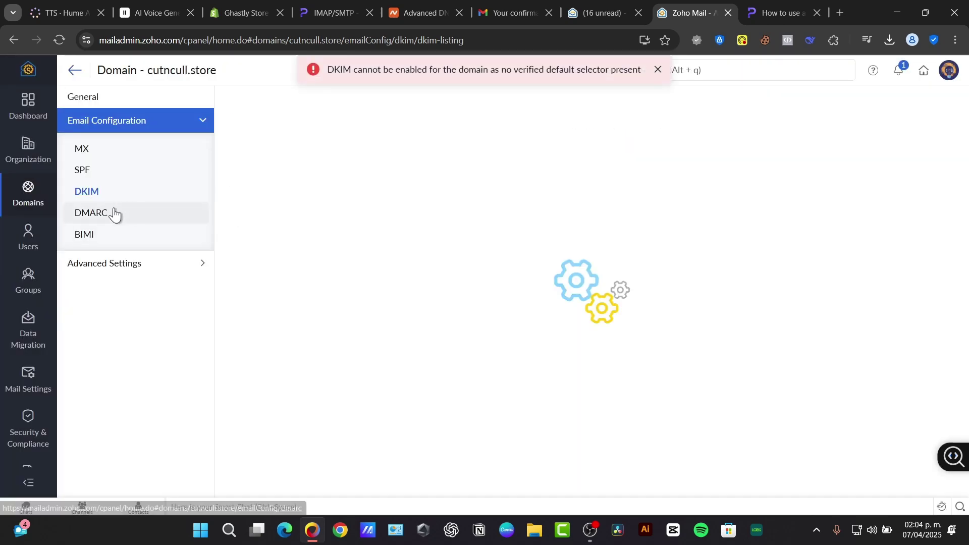
click(16, 108)
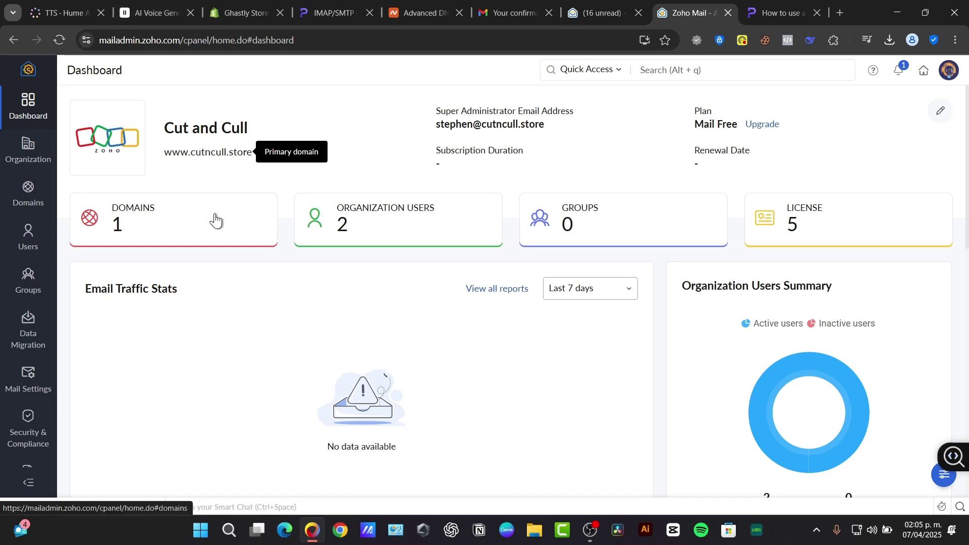
click(599, 4)
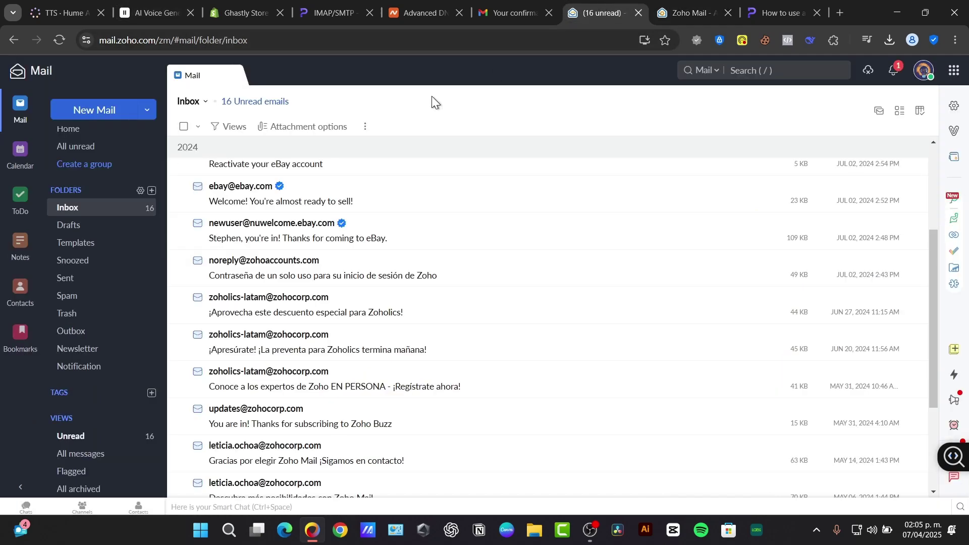
click(923, 71)
drag(801, 96, 896, 98)
click(837, 100)
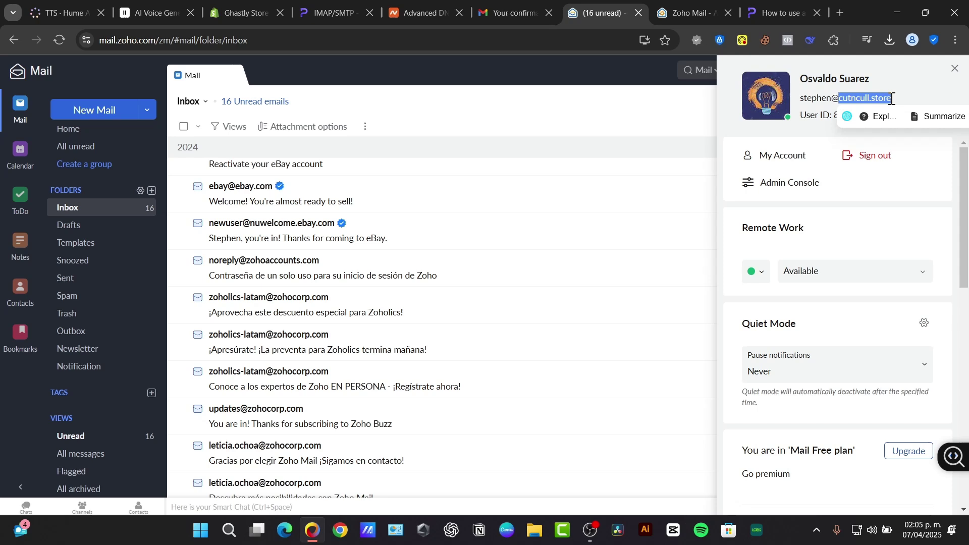
click(892, 98)
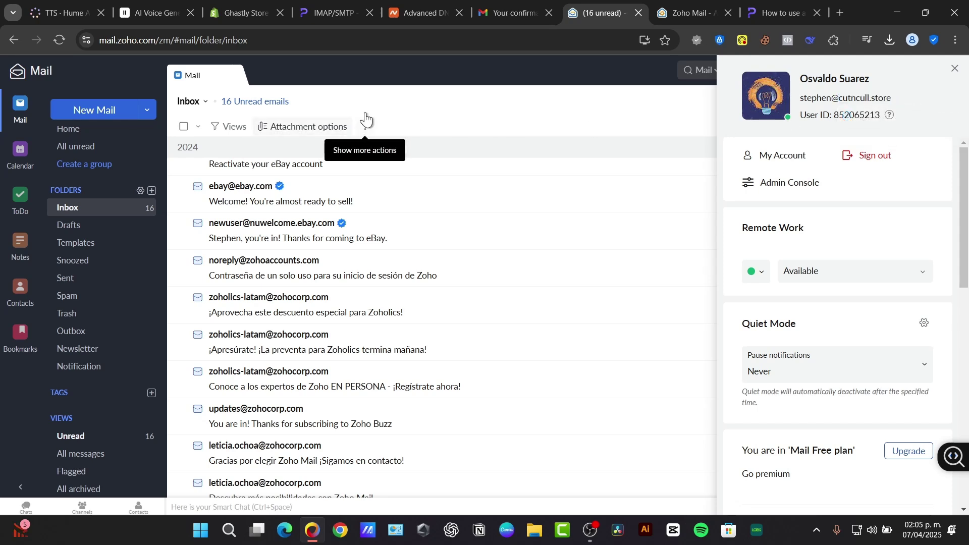
click(328, 13)
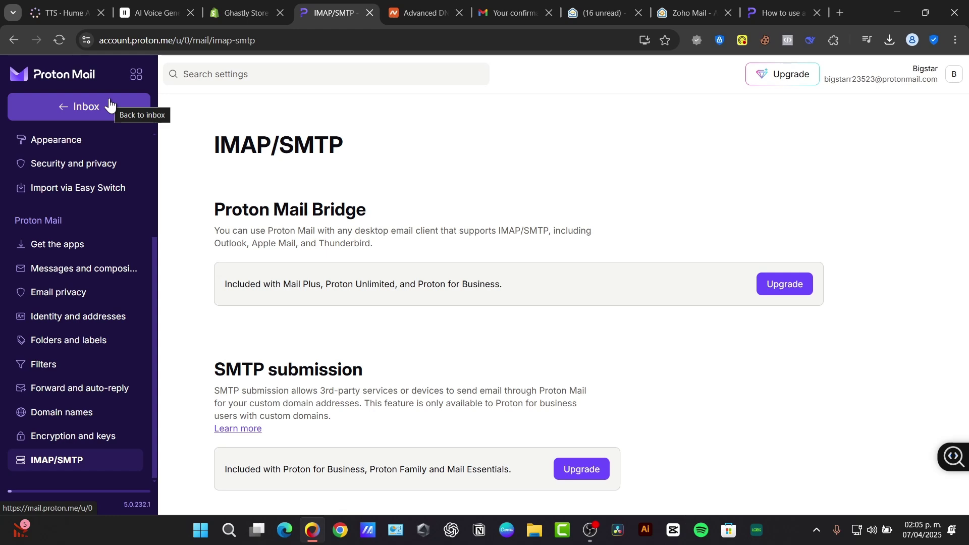
click(421, 12)
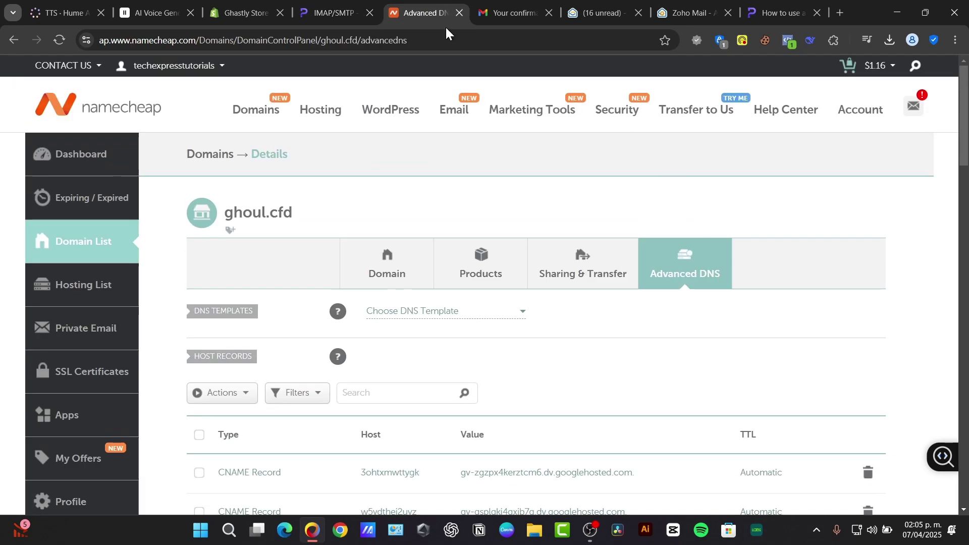
click(254, 108)
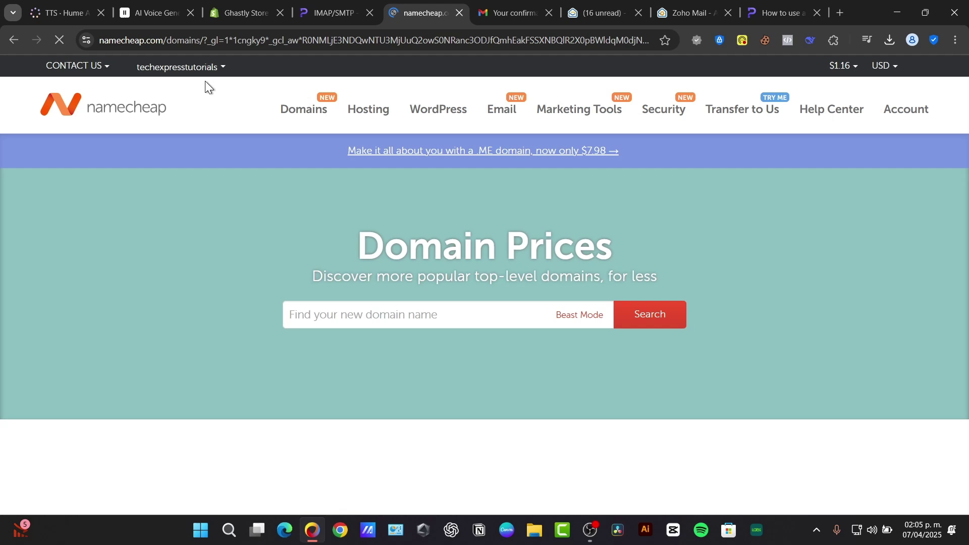
click(317, 12)
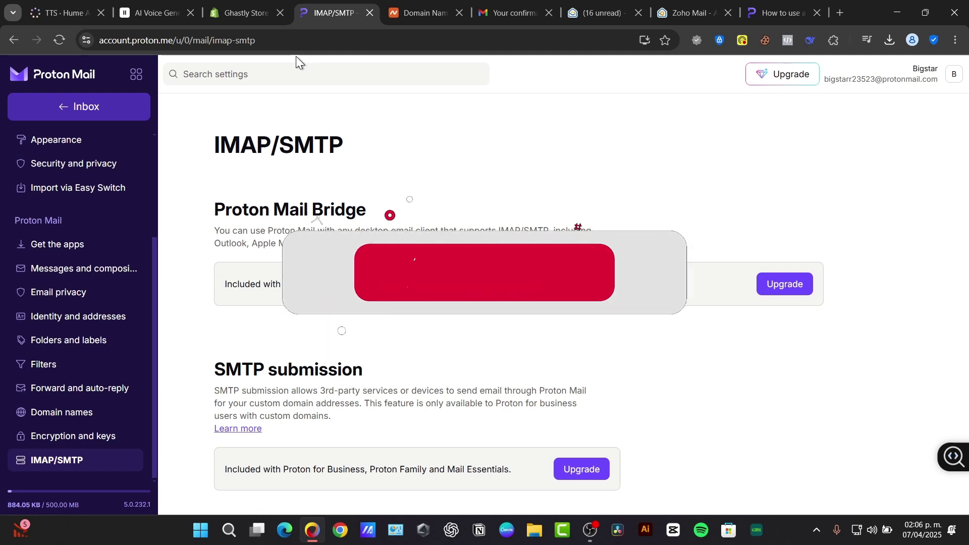
Scroll Proton's custom-domain guide to its closing 'Didn't find what you were looking for?' section.
click(762, 4)
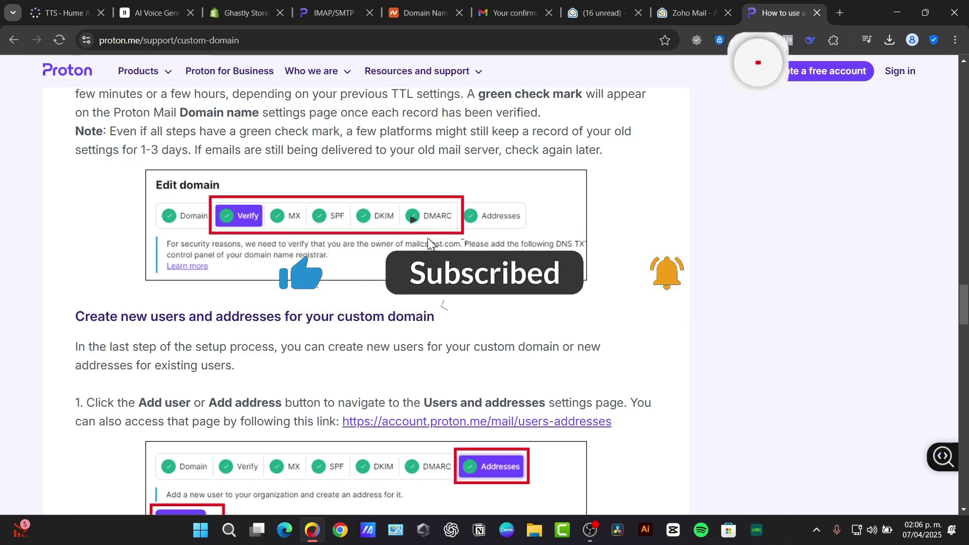
scroll(429, 238, up, 10)
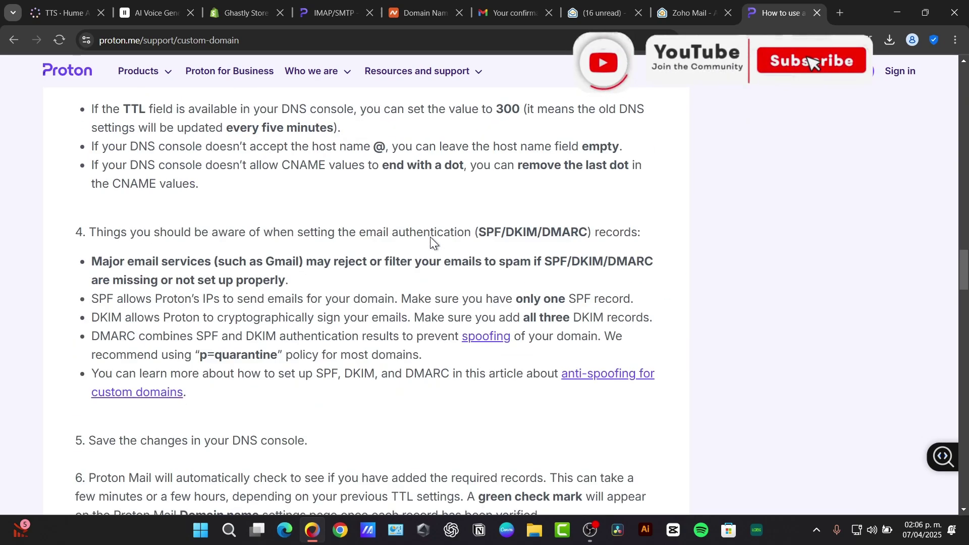
scroll(430, 237, up, 15)
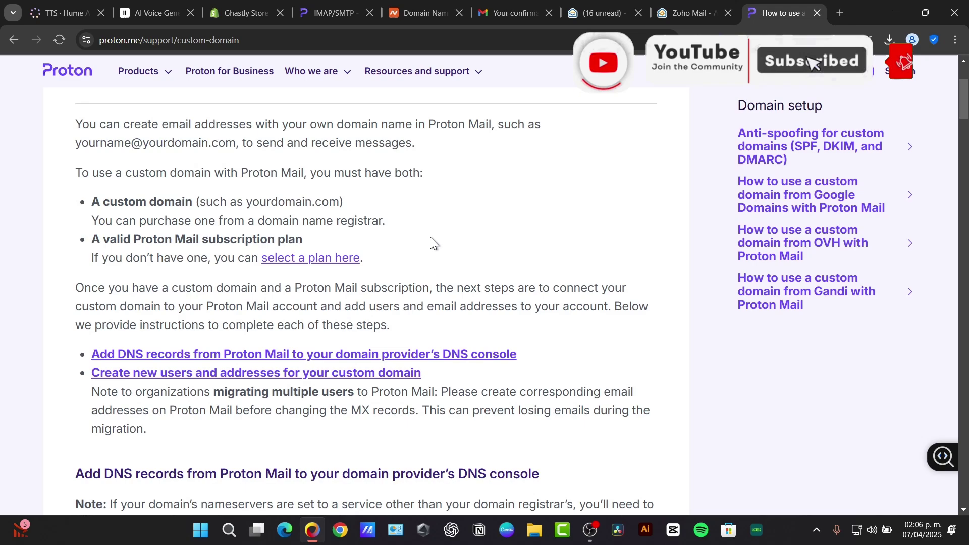
scroll(430, 237, down, 20)
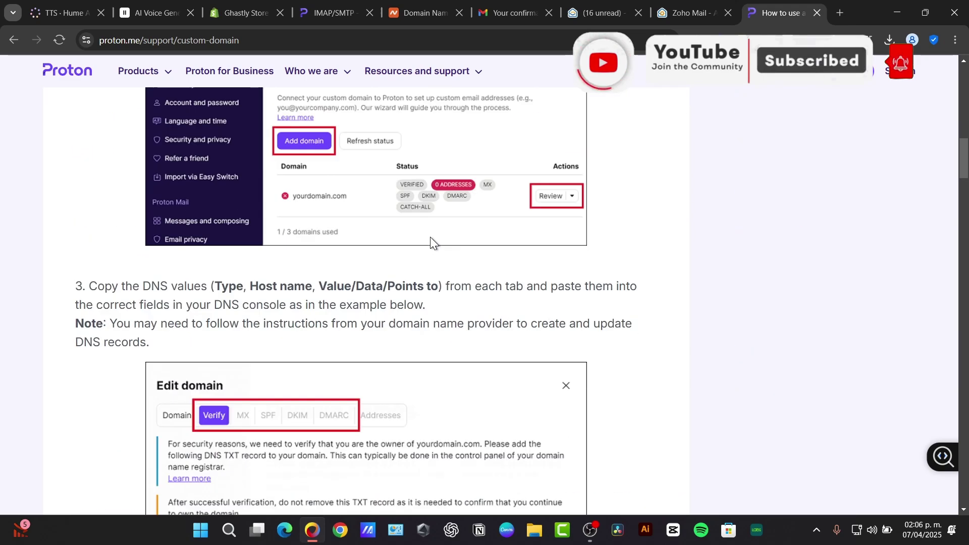
scroll(430, 237, down, 20)
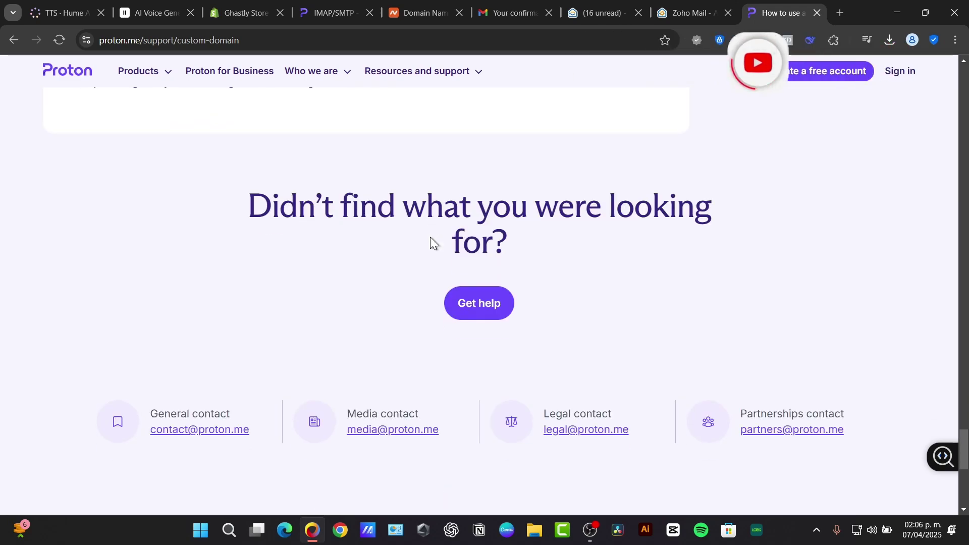